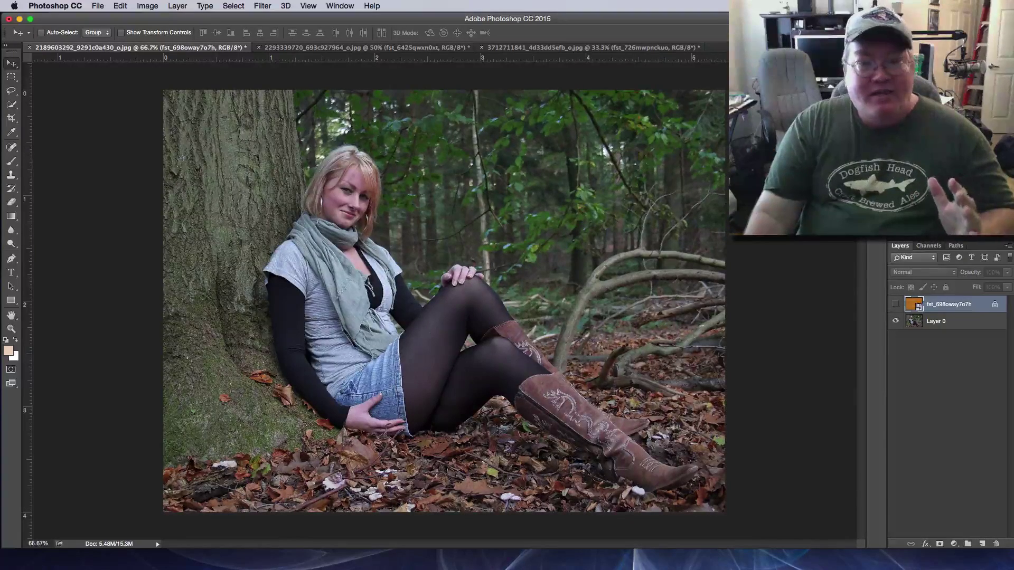
left_click(896, 306)
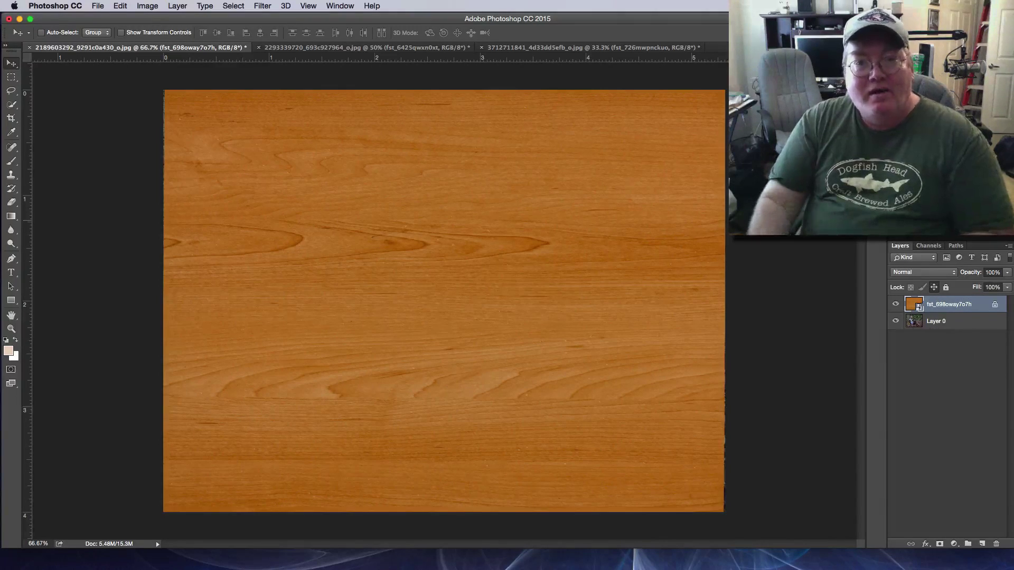
left_click(383, 49)
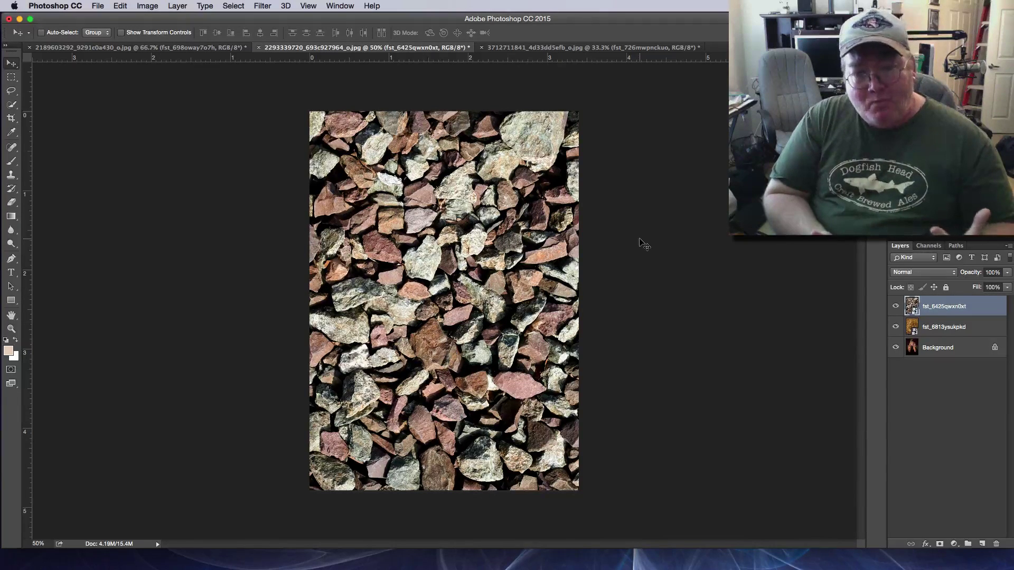
left_click(554, 49)
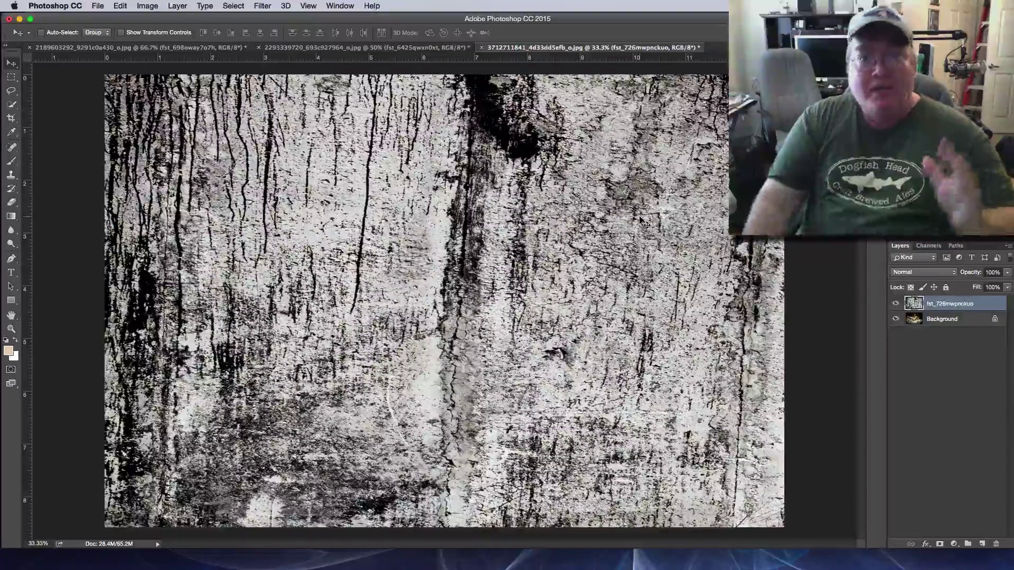
left_click(186, 48)
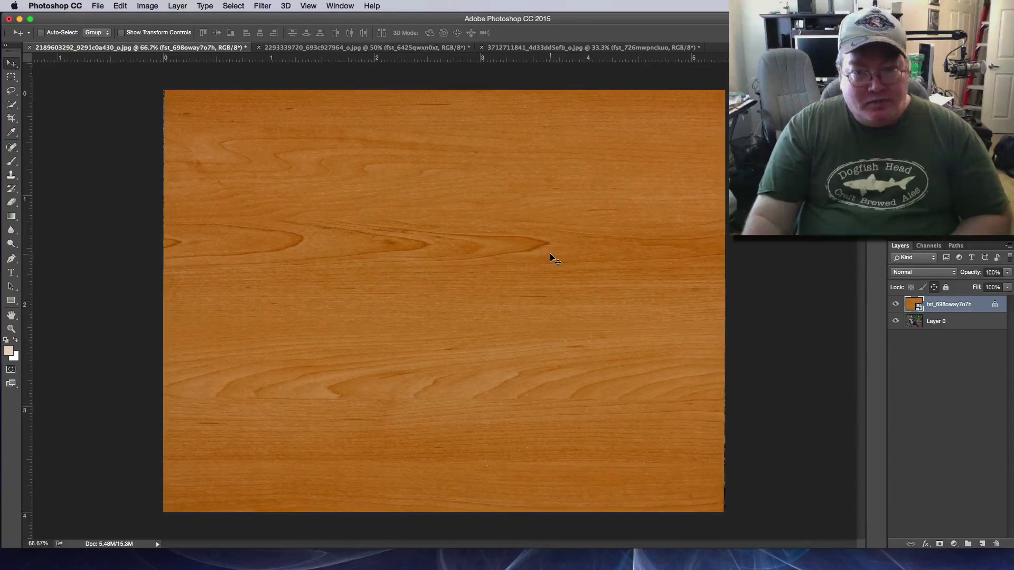
- Hide the wood texture layer and add a Curves adjustment above Layer 0, bending the curve to deepen the photo's darker tones
left_click(895, 304)
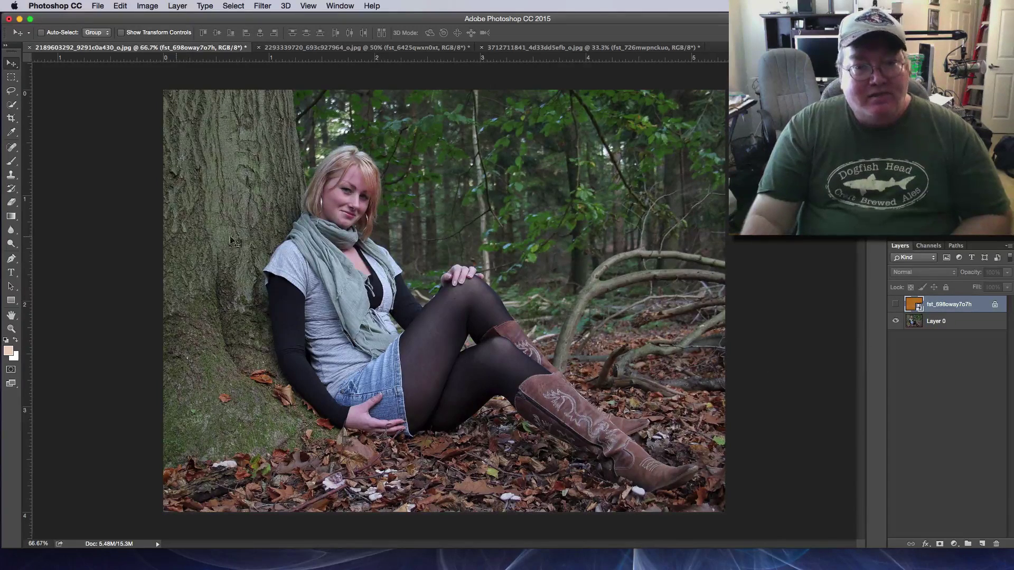
left_click(935, 322)
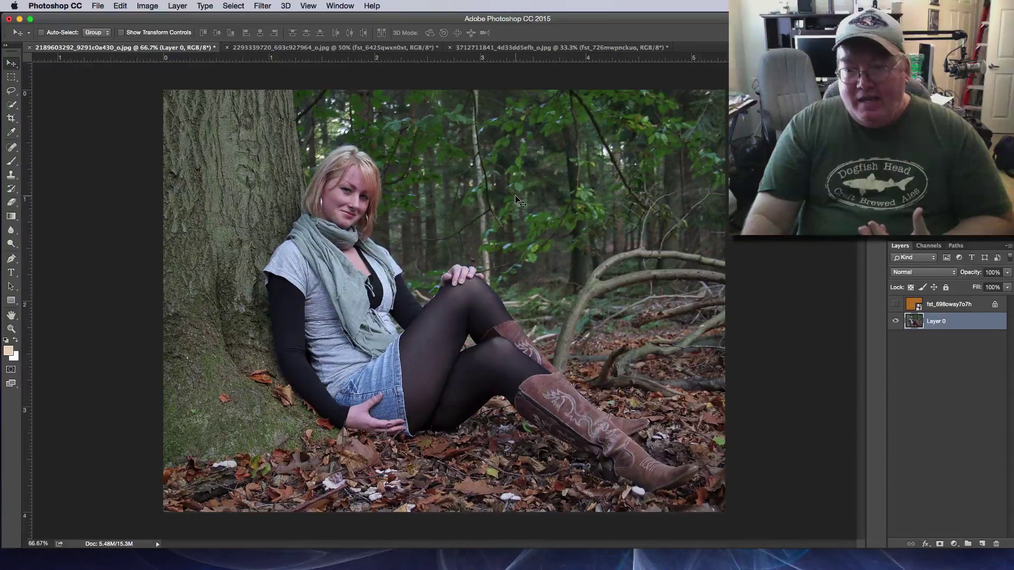
left_click(895, 305)
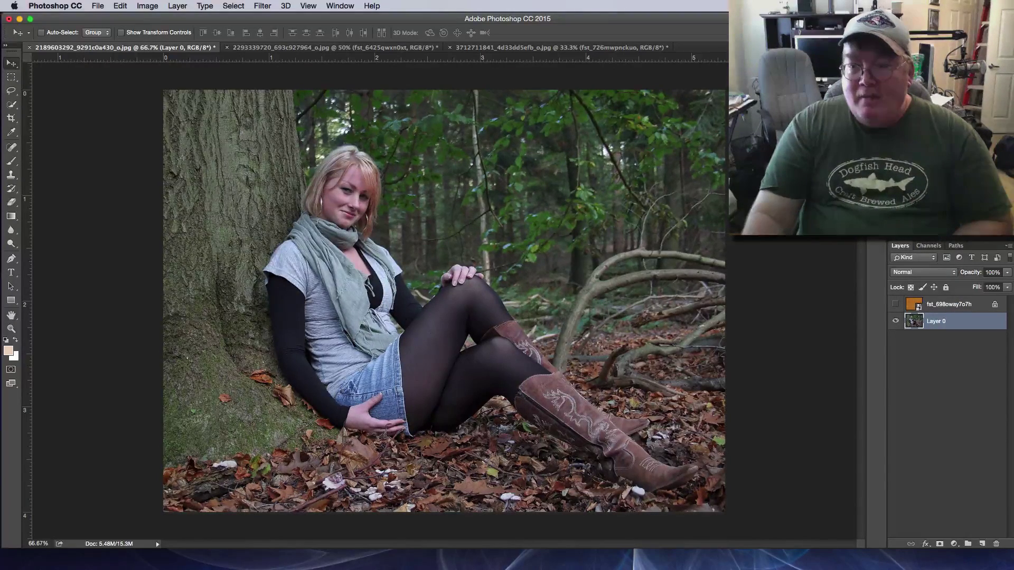
left_click(920, 205)
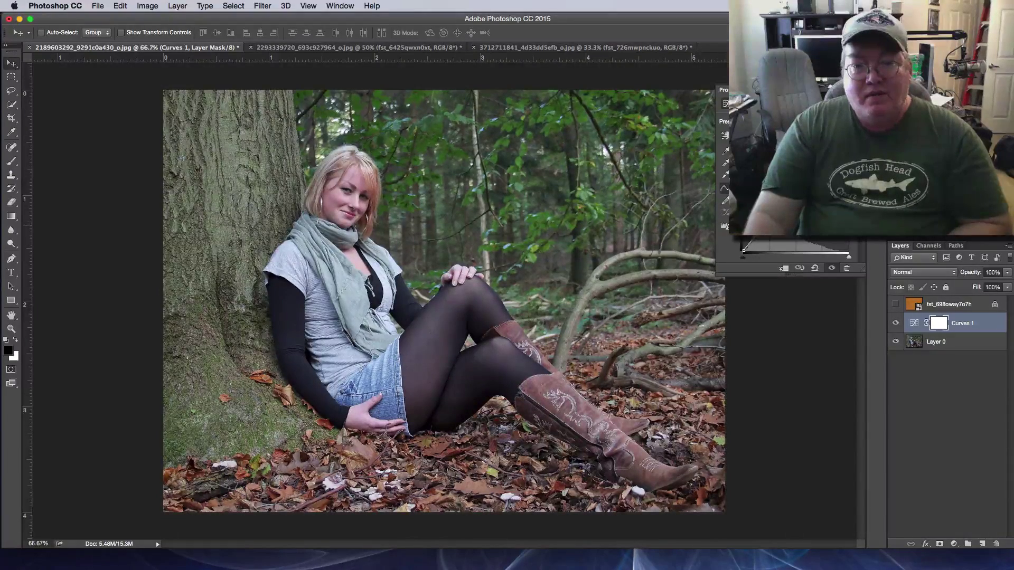
left_click_drag(768, 226, 769, 227)
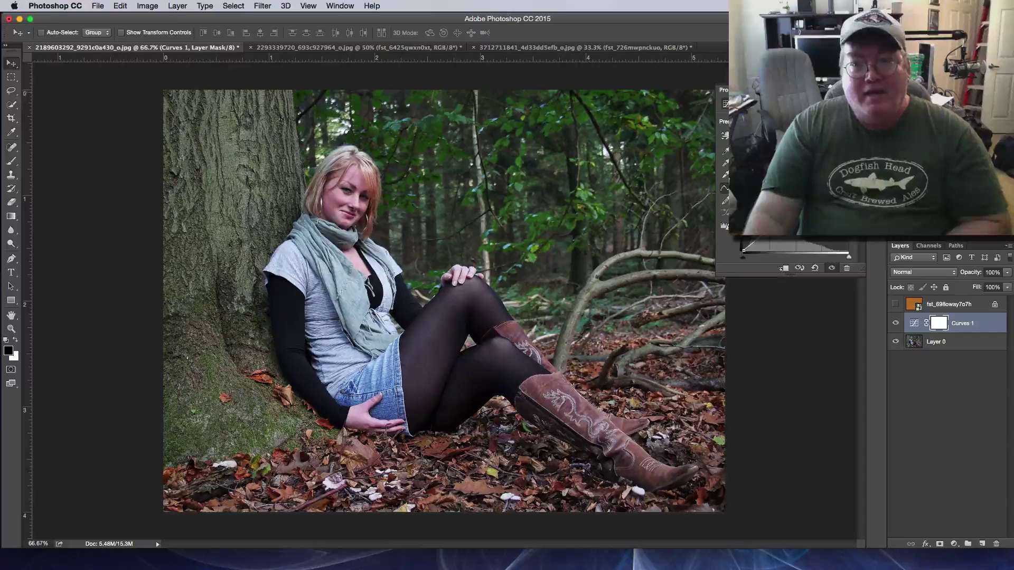
left_click(853, 90)
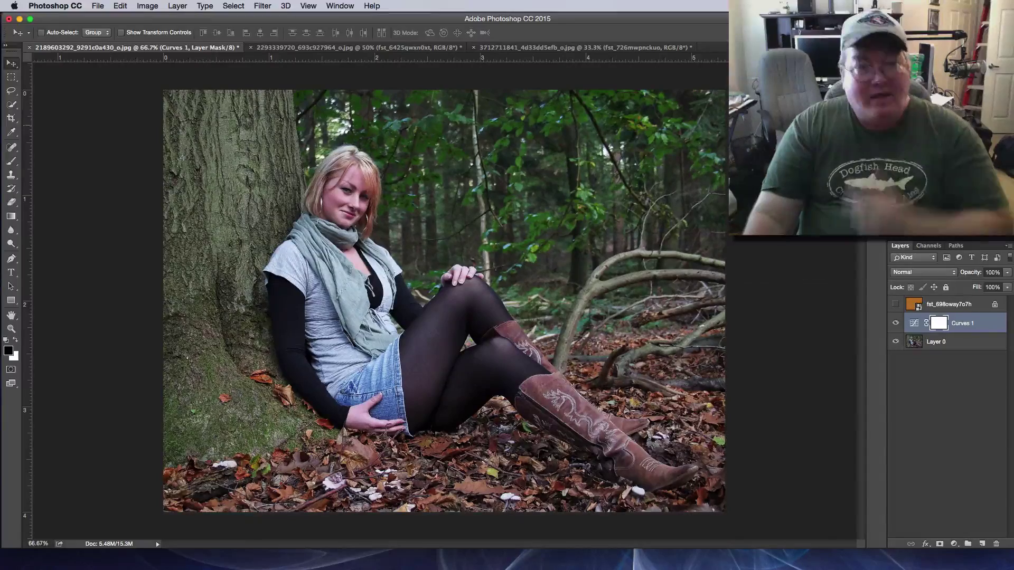
- Compare the photo with and without the Curves 1 adjustment, leaving the adjustment visible
left_click(895, 323)
left_click(894, 323)
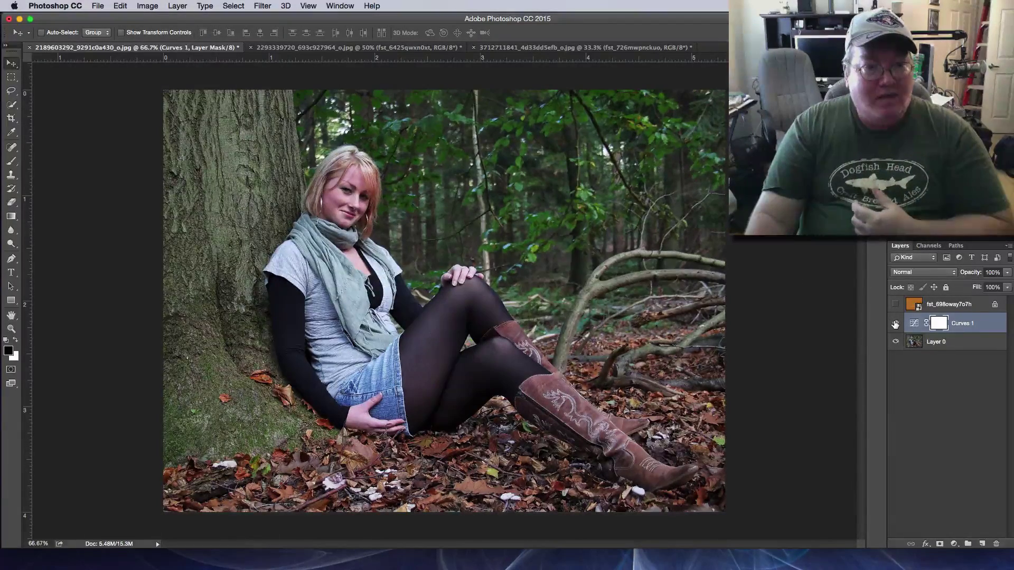
left_click(895, 323)
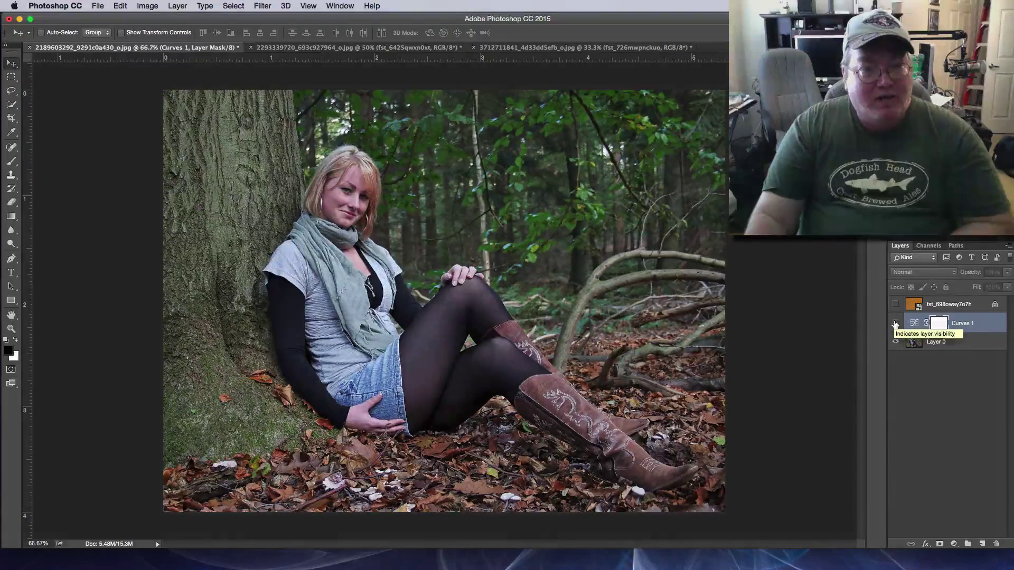
left_click(895, 323)
left_click(894, 323)
left_click(895, 323)
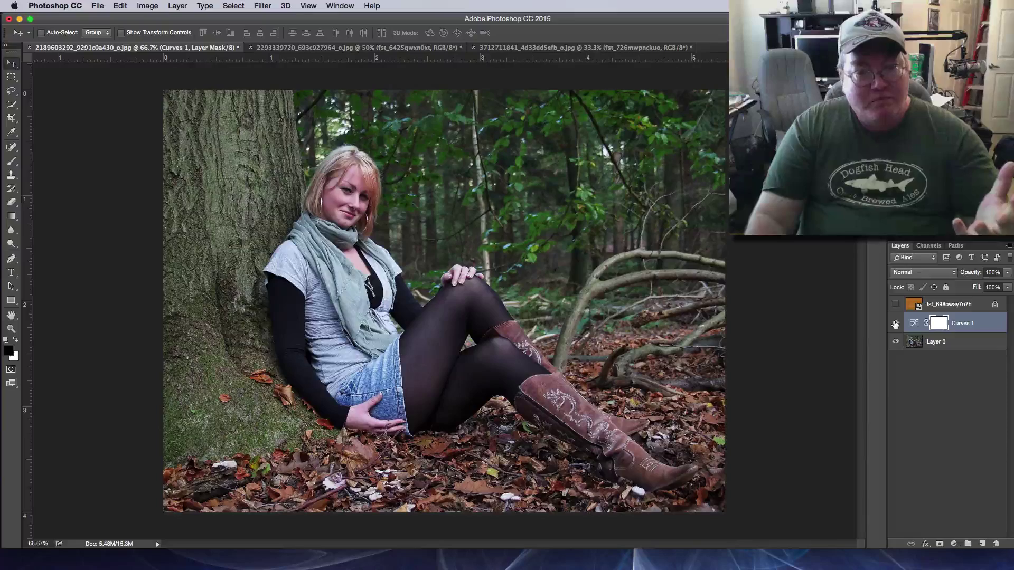
left_click(894, 323)
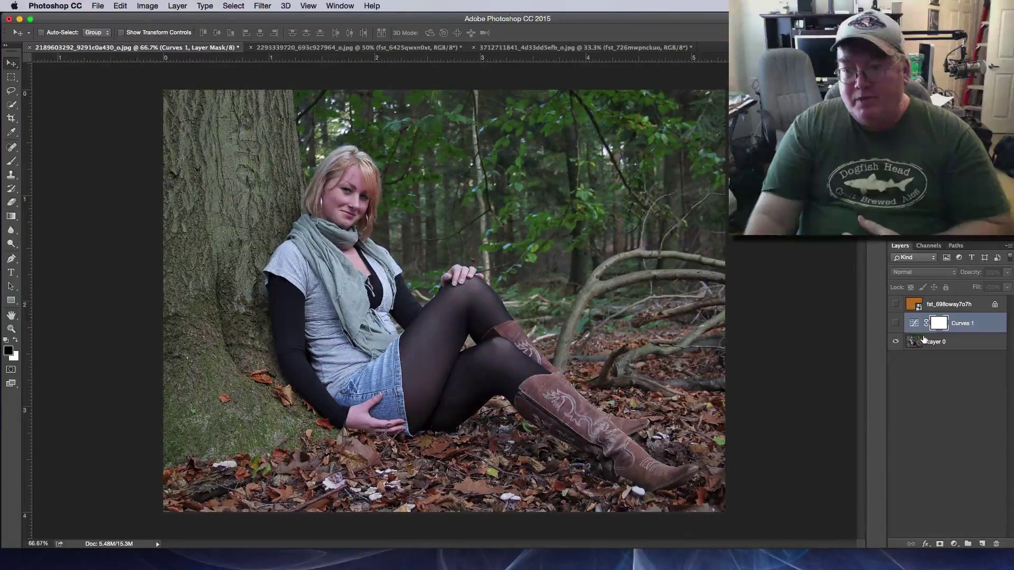
left_click(894, 323)
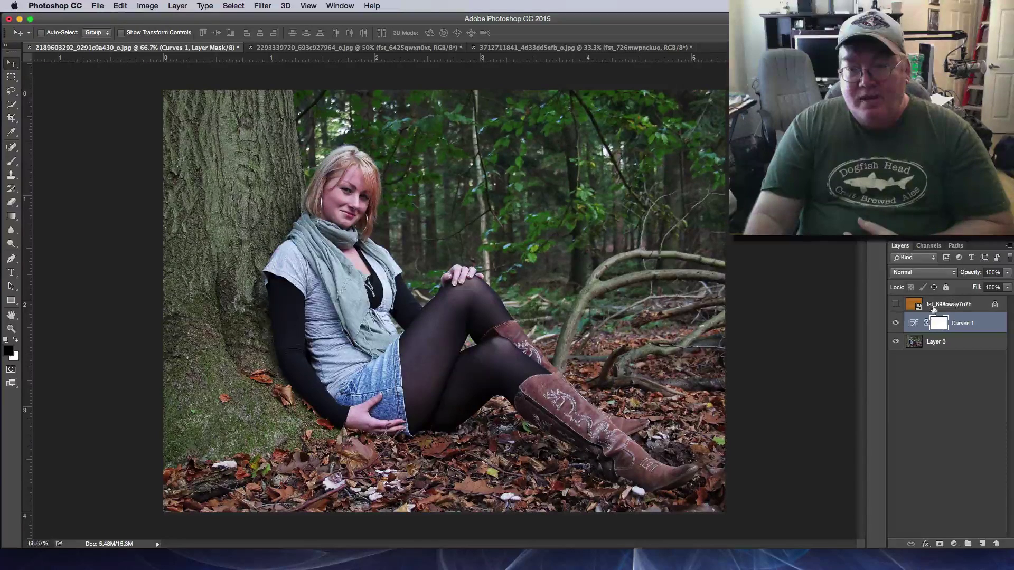
- Show the wood texture layer, apply Levels with black input 85 and midtones 0.84, and compare it with the photo beneath
left_click(895, 304)
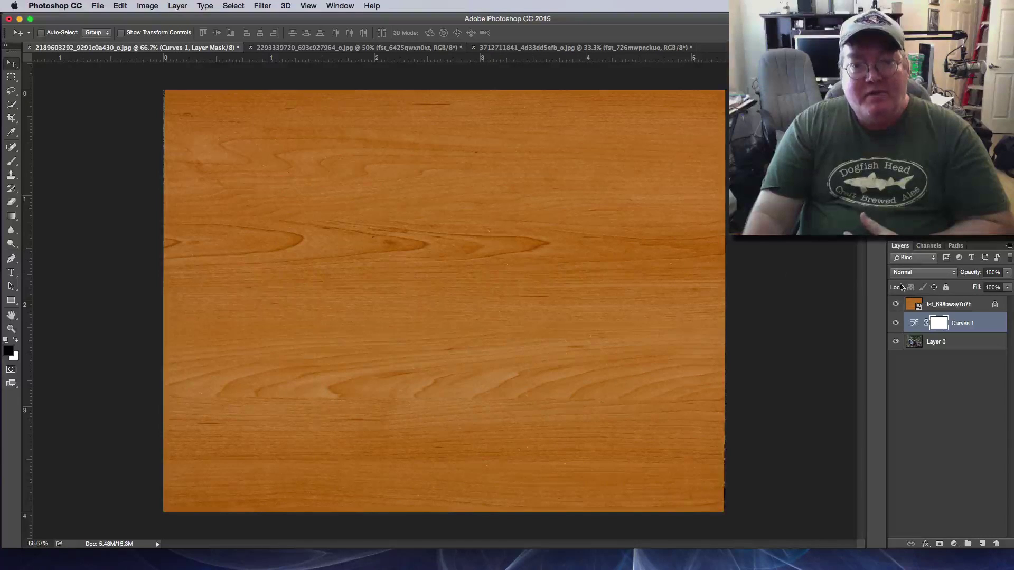
left_click(952, 305)
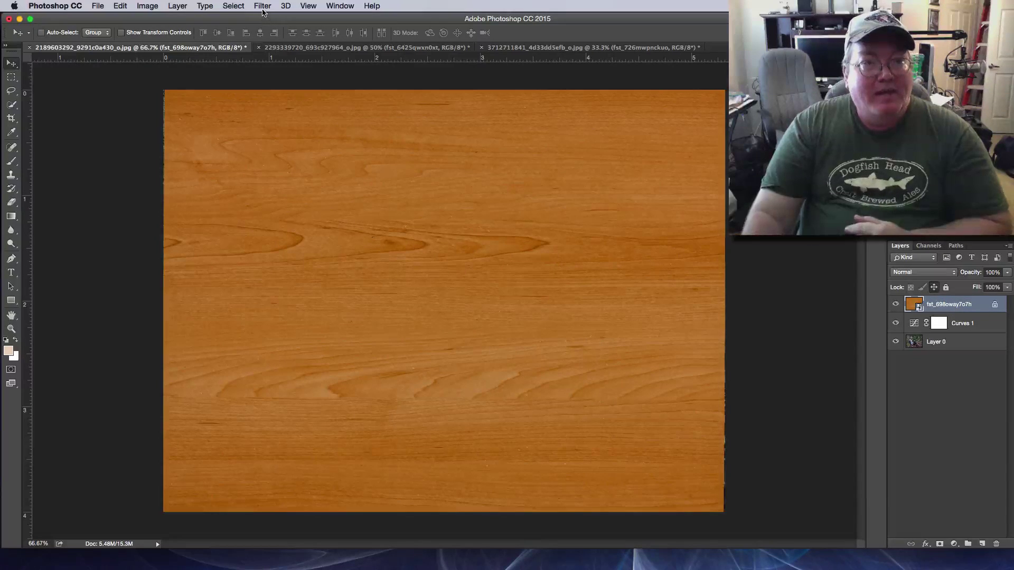
left_click(154, 7)
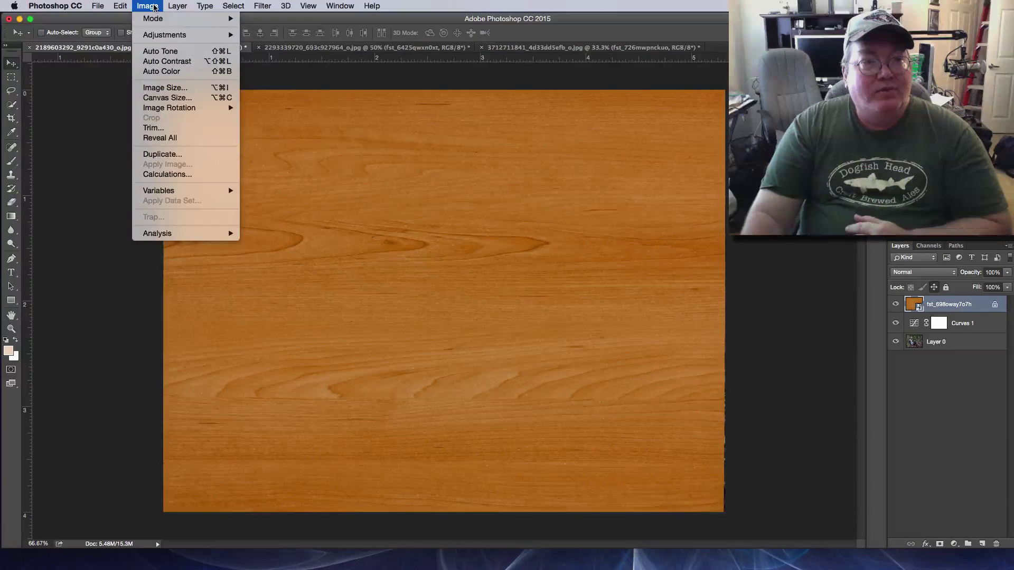
mouse_move(174, 38)
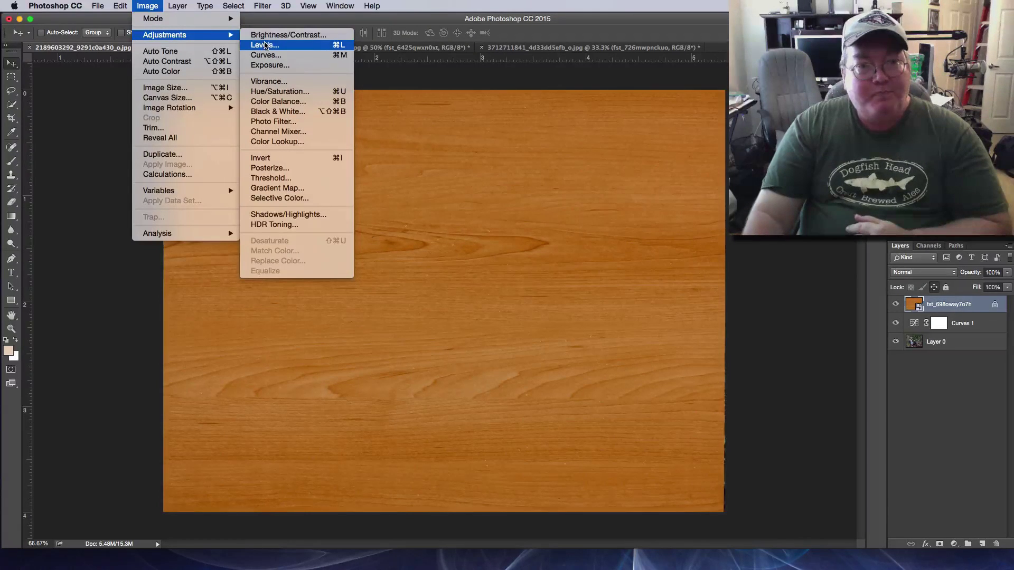
left_click(262, 45)
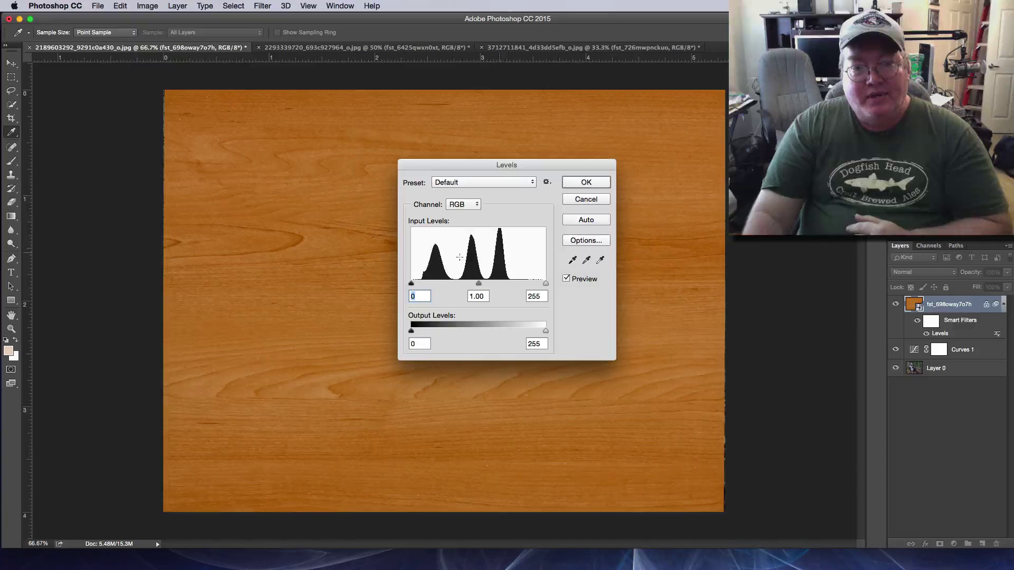
left_click_drag(411, 284, 453, 288)
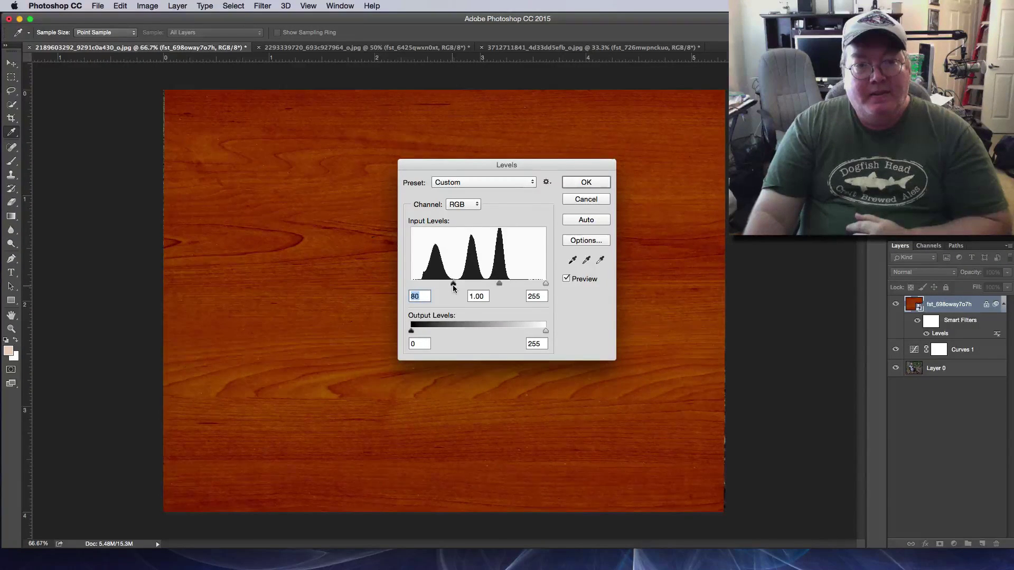
mouse_move(499, 283)
left_mouse_down()
mouse_move(489, 285)
mouse_move(506, 285)
left_mouse_up()
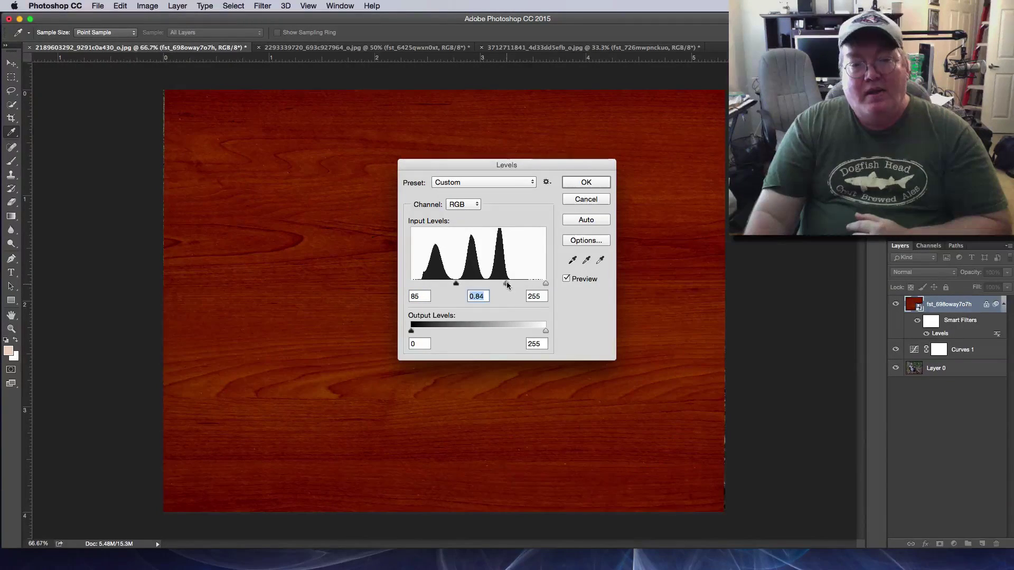
left_click(600, 181)
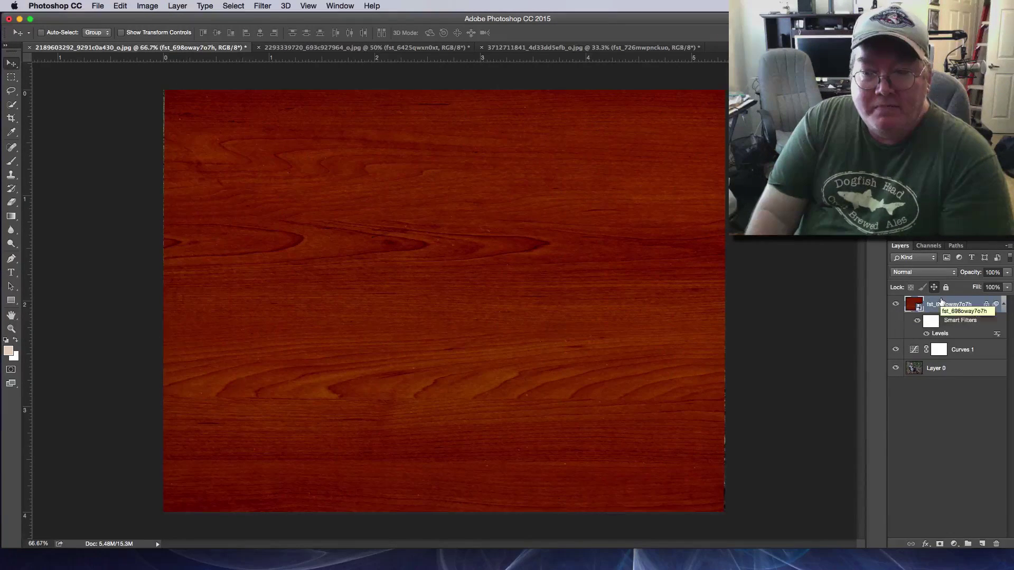
left_click(895, 305)
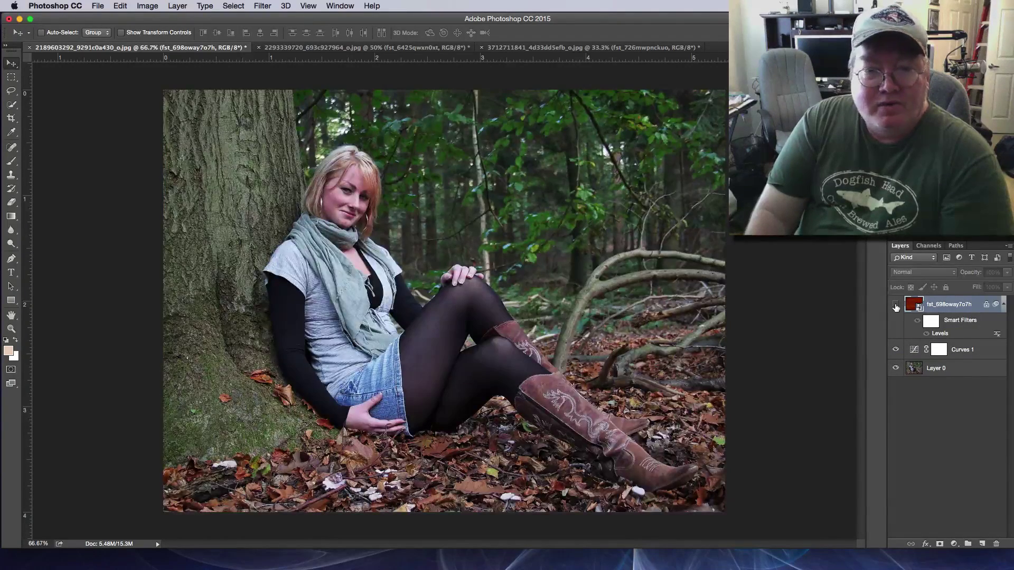
left_click(895, 305)
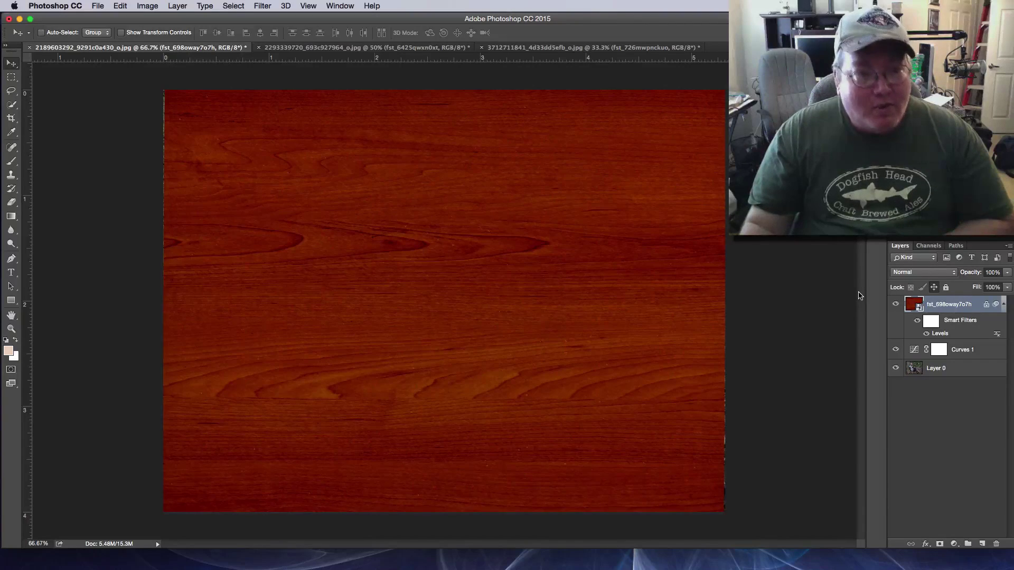
- Try the Darken, Multiply, Lighten and Screen blend modes on the wood texture layer
left_click(954, 273)
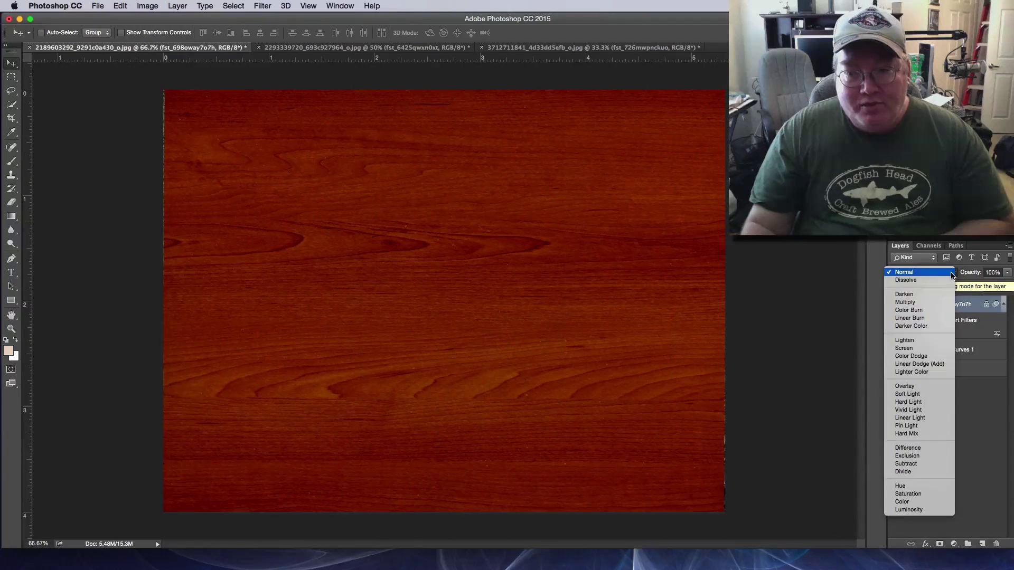
left_click(917, 299)
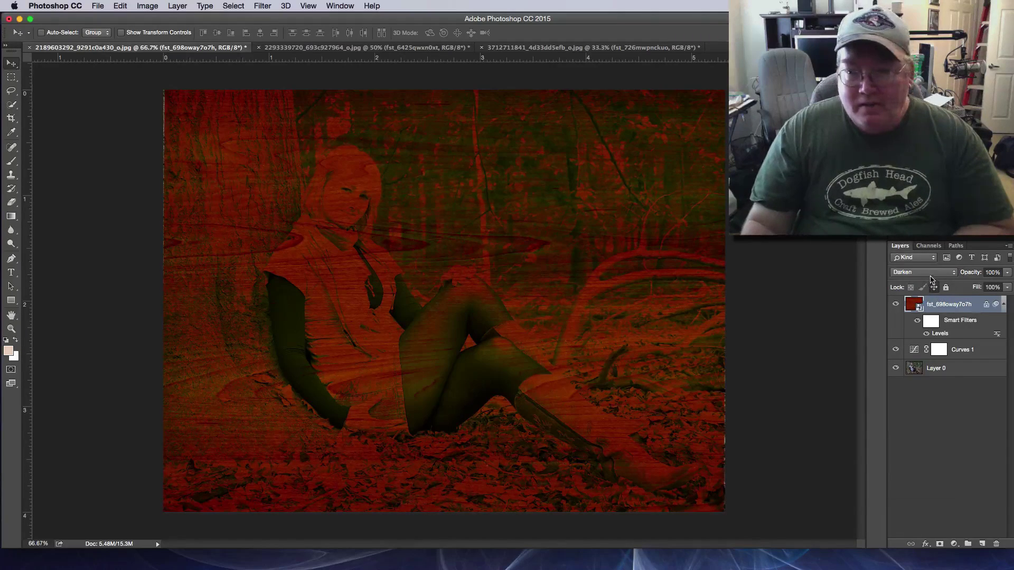
left_click(923, 273)
left_click(922, 280)
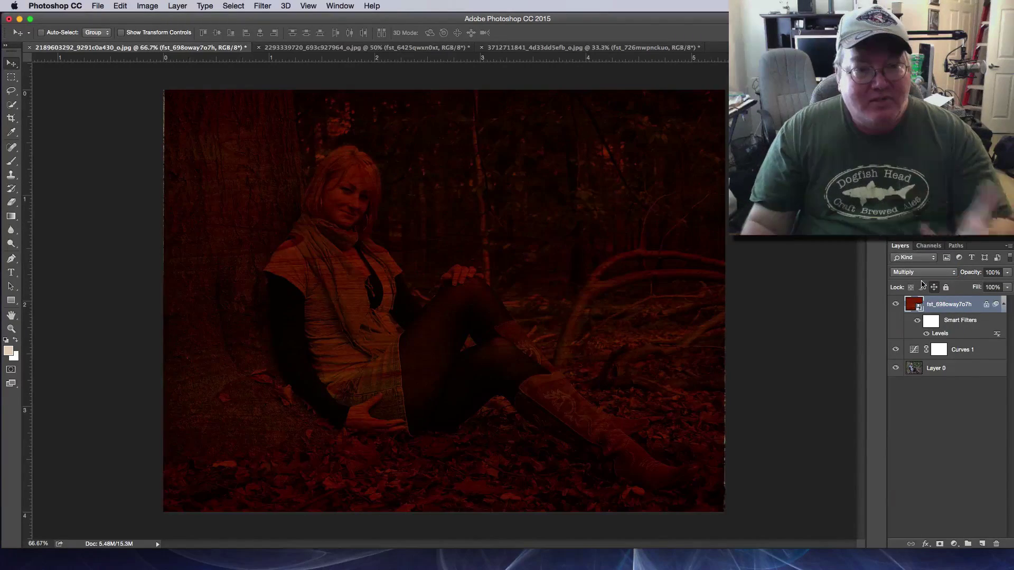
left_click(924, 272)
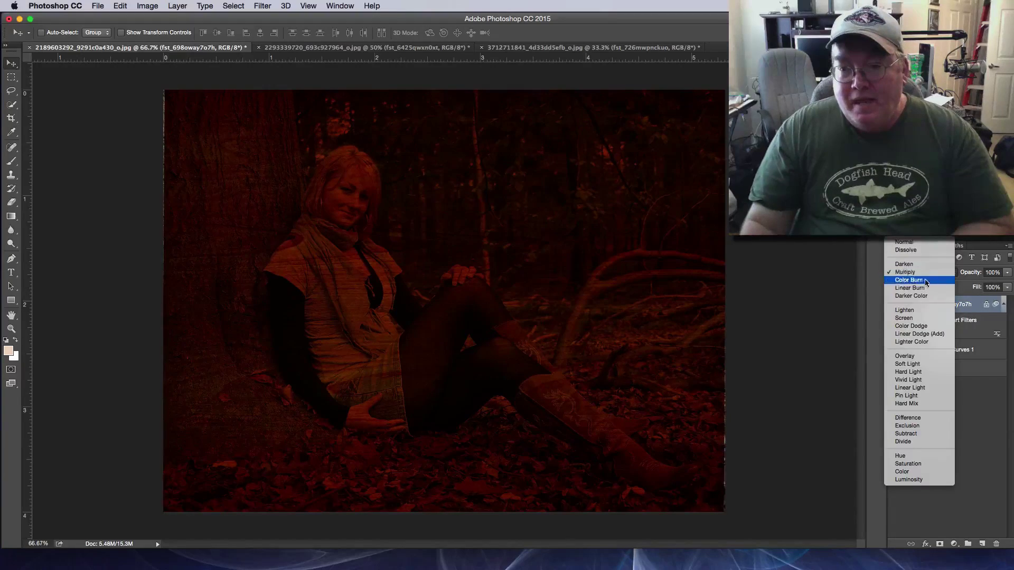
left_click(917, 311)
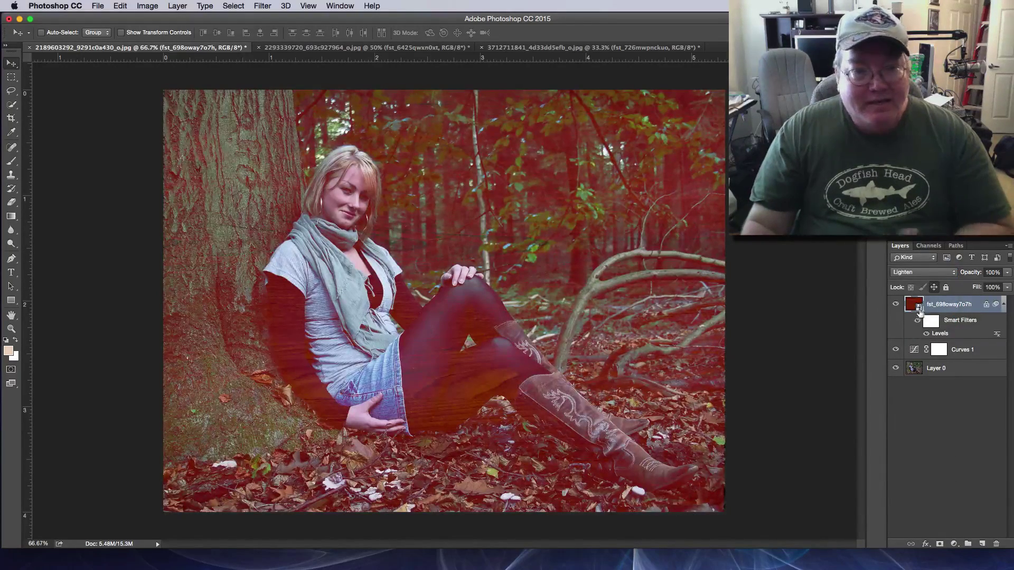
left_click(927, 275)
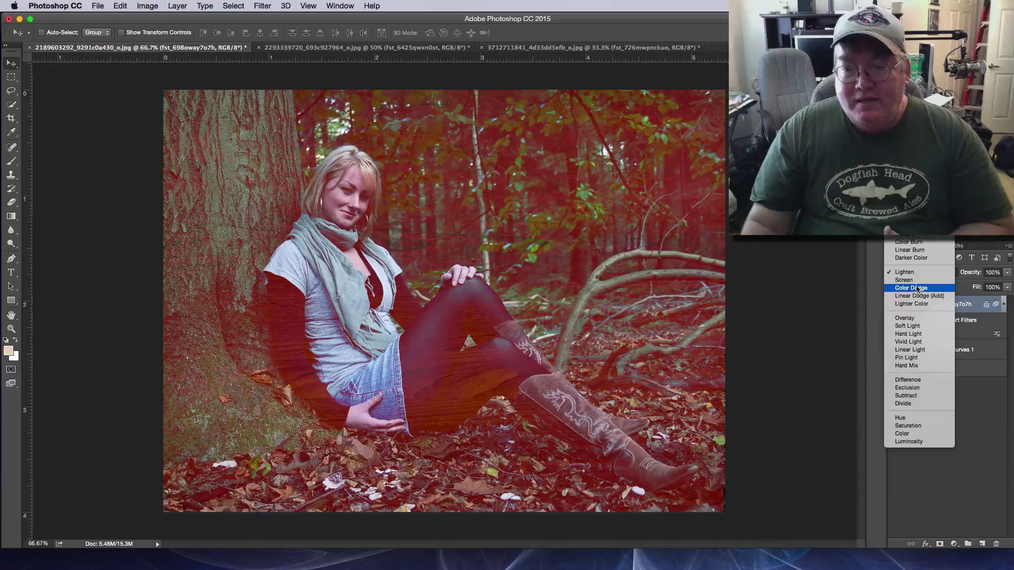
left_click(915, 280)
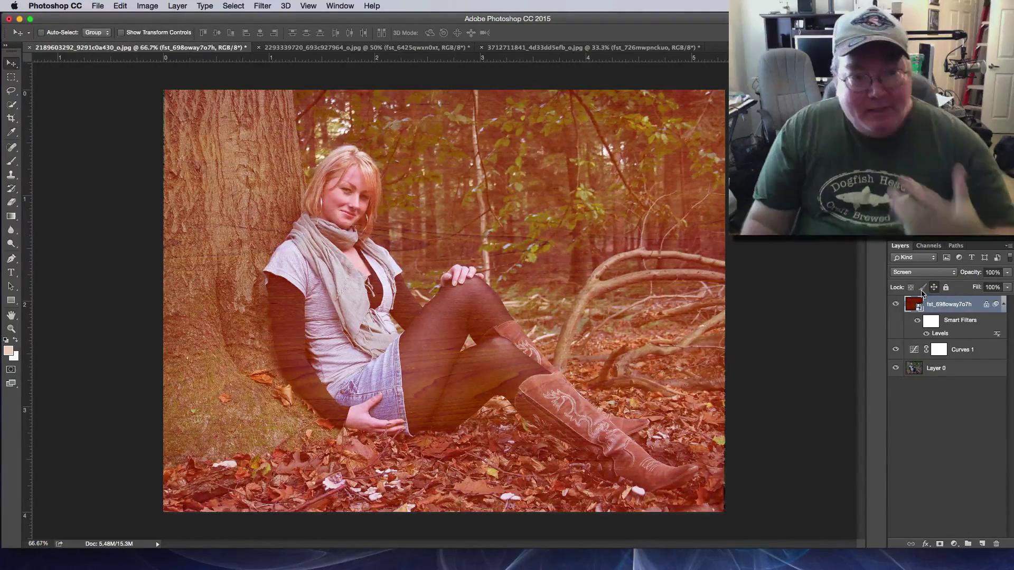
- Try the Overlay blend mode on the wood texture layer, then set it to Soft Light
left_click(929, 272)
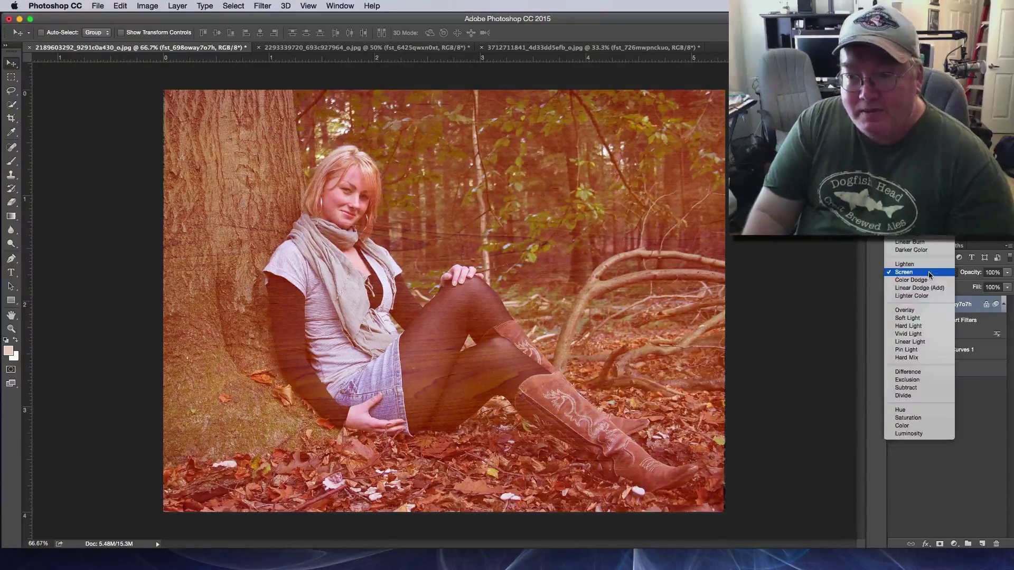
left_click(913, 311)
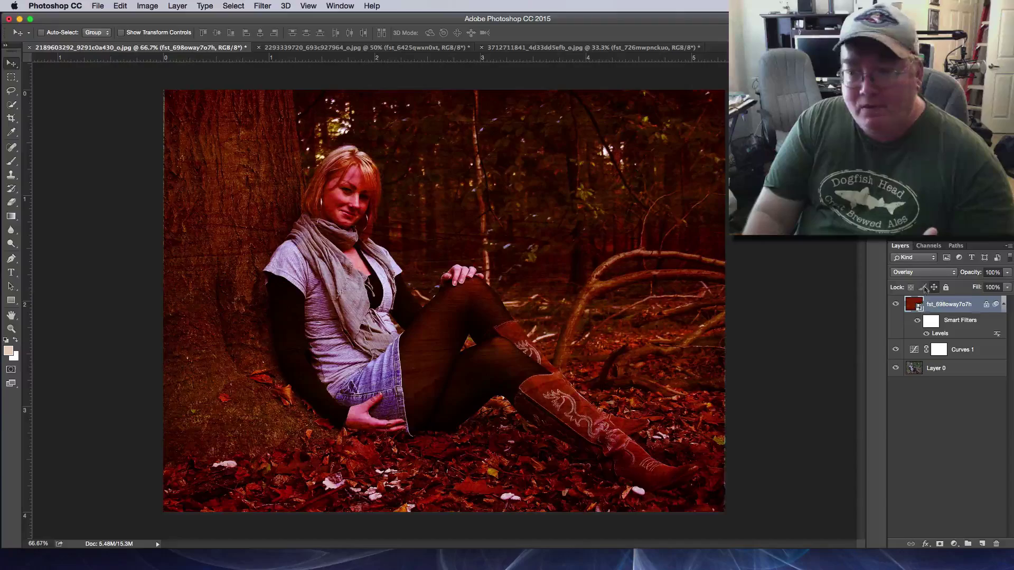
left_click(922, 273)
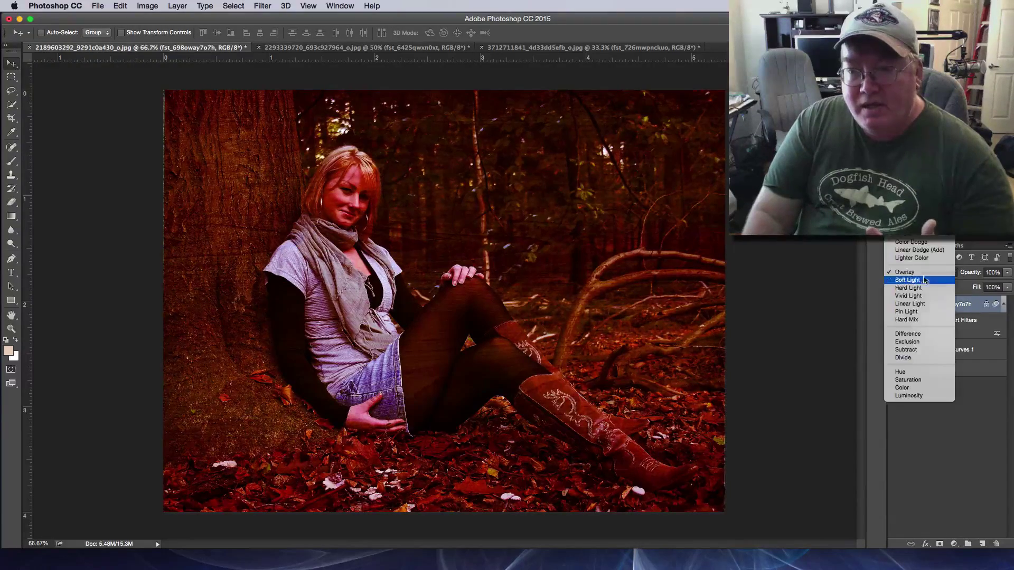
left_click(924, 284)
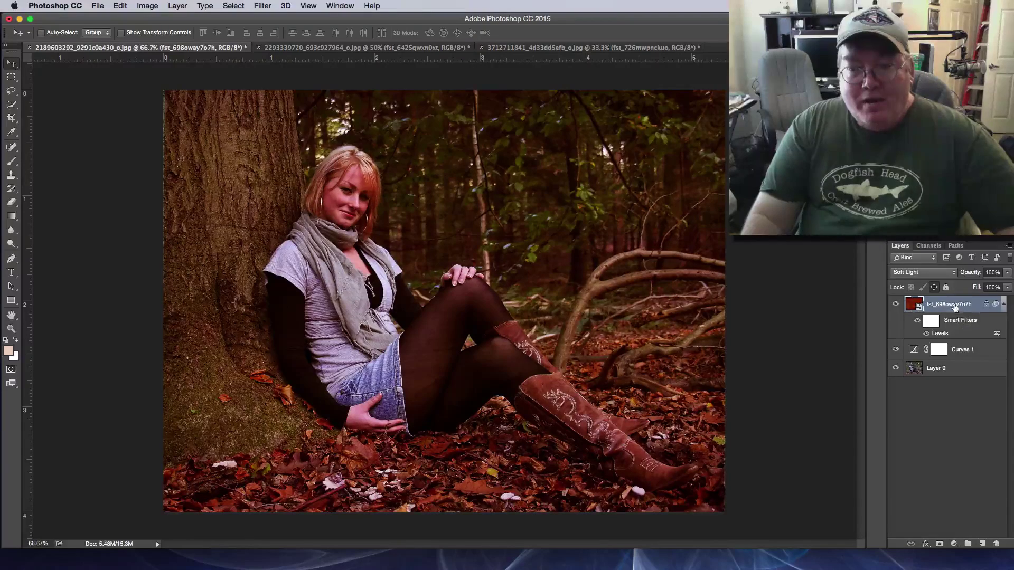
- Add a layer mask to the wood texture layer and set the Brush tool's hardness to 0%
left_click(940, 544)
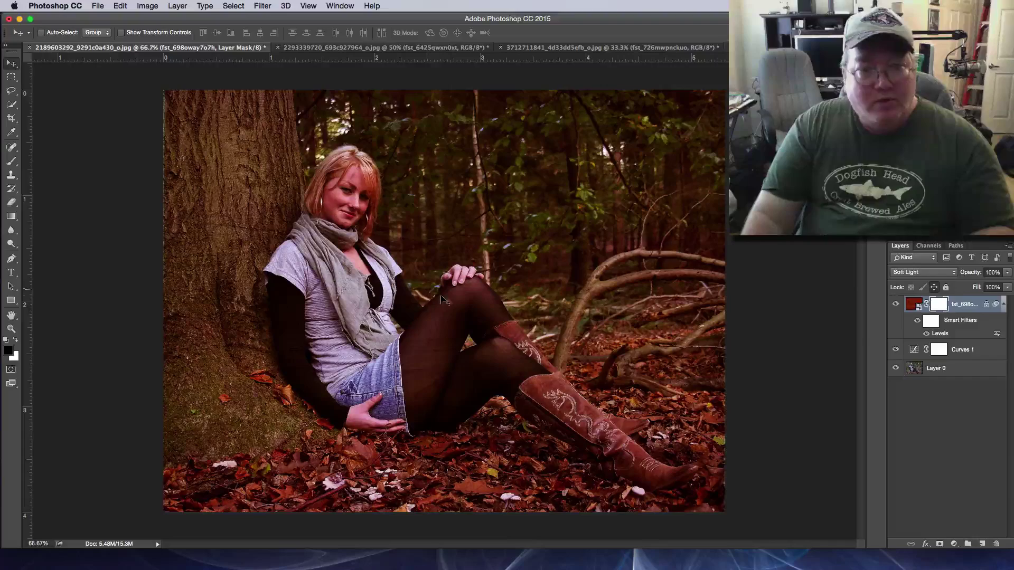
left_click(12, 163)
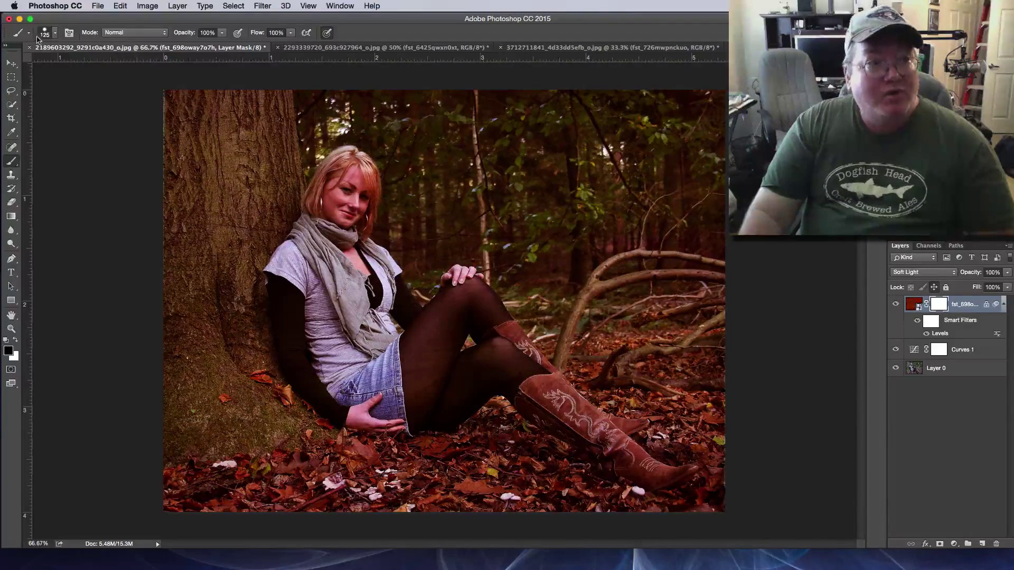
left_click(55, 34)
left_click_drag(127, 93, 51, 91)
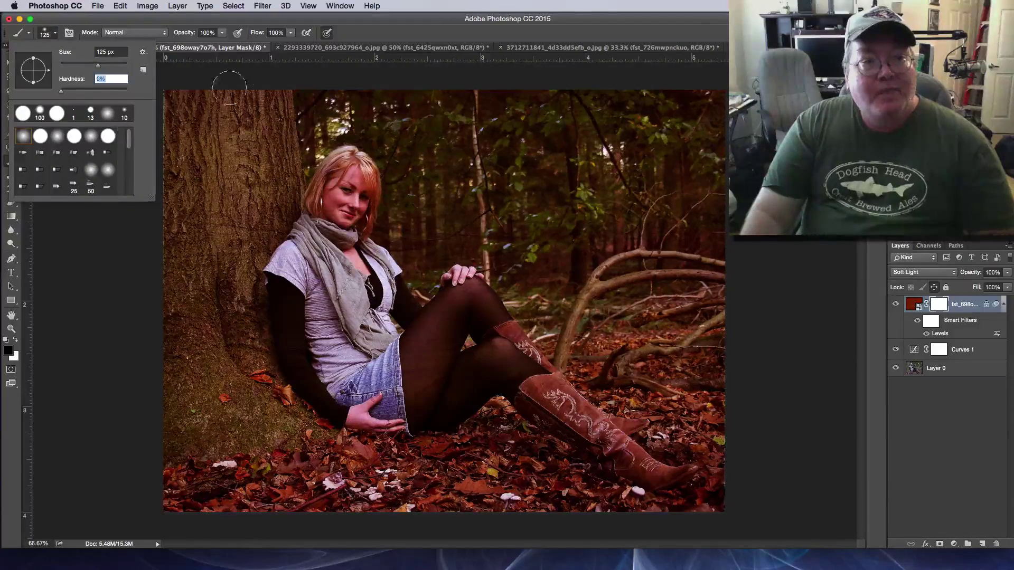
key("Return")
- Paint black on the wood texture's mask over the woman's face, clothes, legs and boots to remove the texture there
mouse_move(341, 269)
left_mouse_down()
mouse_move(343, 158)
mouse_move(317, 206)
mouse_move(367, 172)
mouse_move(364, 227)
mouse_move(319, 256)
mouse_move(323, 215)
mouse_move(285, 314)
left_mouse_up()
mouse_move(277, 269)
left_mouse_down()
mouse_move(300, 351)
mouse_move(391, 423)
mouse_move(401, 417)
mouse_move(343, 383)
left_mouse_up()
mouse_move(320, 344)
left_mouse_down()
mouse_move(317, 288)
mouse_move(364, 380)
mouse_move(351, 296)
mouse_move(320, 239)
mouse_move(355, 306)
mouse_move(380, 258)
mouse_move(346, 240)
mouse_move(391, 261)
mouse_move(410, 300)
mouse_move(441, 324)
mouse_move(459, 272)
mouse_move(469, 290)
mouse_move(377, 394)
mouse_move(454, 338)
mouse_move(383, 412)
mouse_move(442, 411)
mouse_move(491, 393)
mouse_move(478, 385)
mouse_move(486, 364)
mouse_move(555, 401)
mouse_move(491, 412)
left_mouse_up()
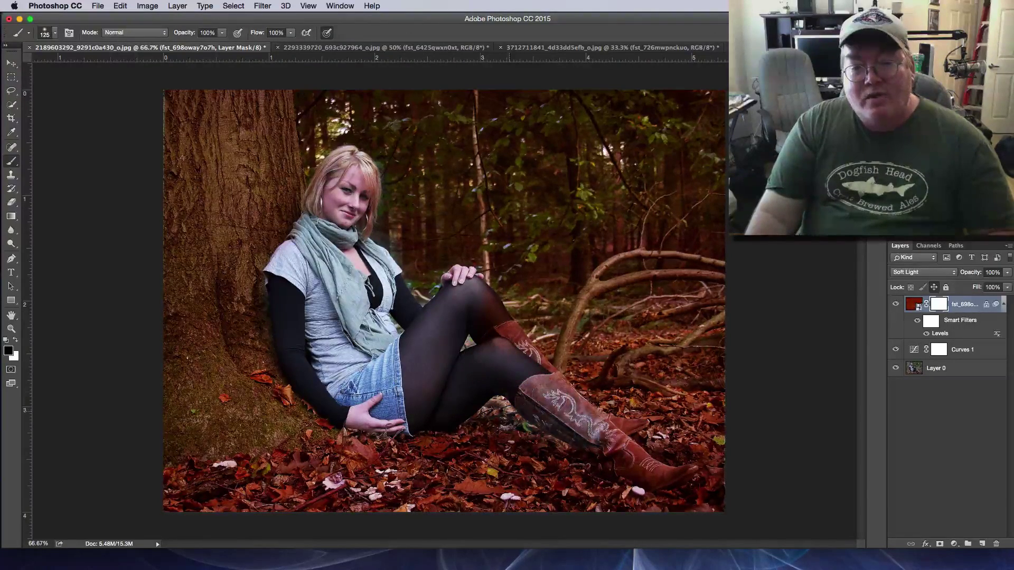
mouse_move(597, 446)
left_mouse_down()
mouse_move(668, 478)
mouse_move(713, 465)
mouse_move(586, 483)
left_mouse_up()
mouse_move(597, 412)
left_mouse_down()
mouse_move(565, 375)
mouse_move(641, 430)
mouse_move(697, 496)
mouse_move(459, 272)
mouse_move(478, 308)
left_mouse_up()
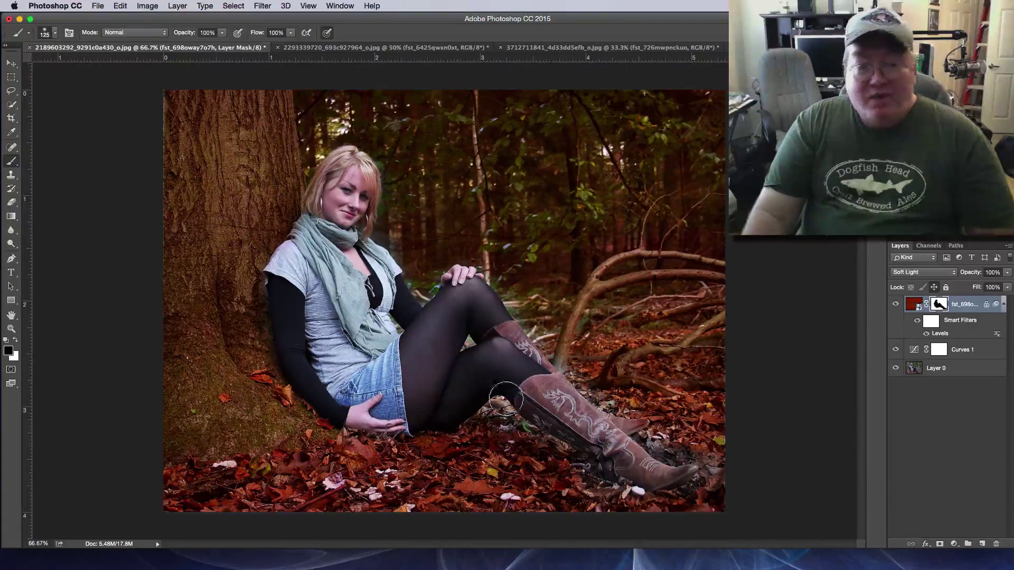
- Paint white on the mask over the leaves around the boots and the area beside the knee to restore the texture
key("x")
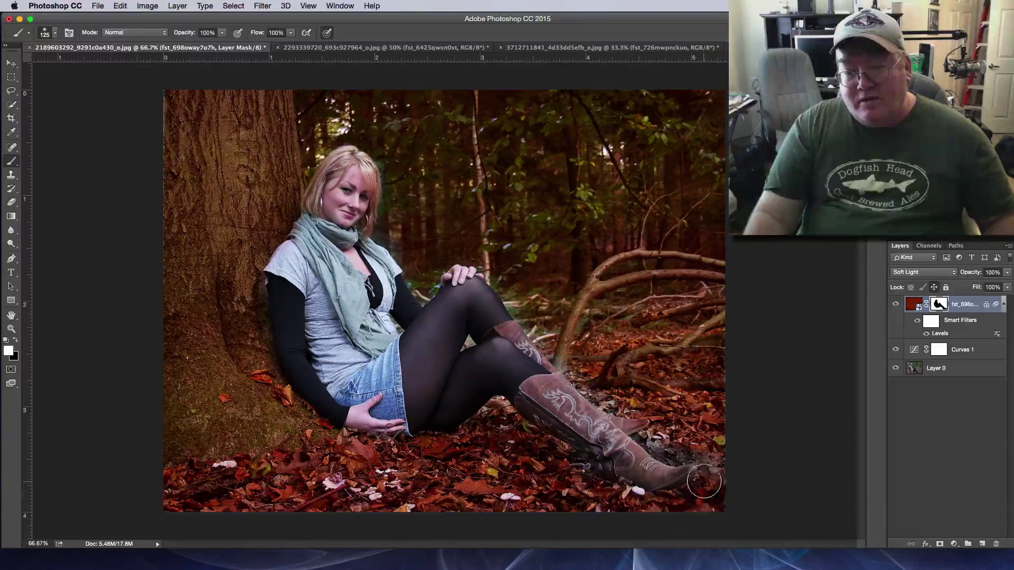
mouse_move(689, 431)
left_mouse_down()
mouse_move(672, 427)
mouse_move(698, 445)
mouse_move(669, 442)
left_mouse_up()
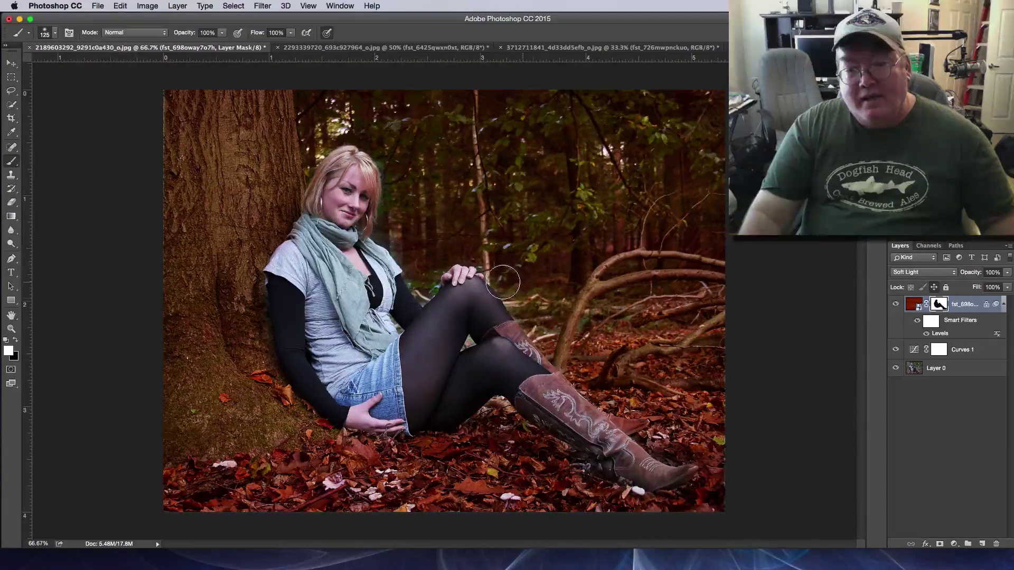
key("z")
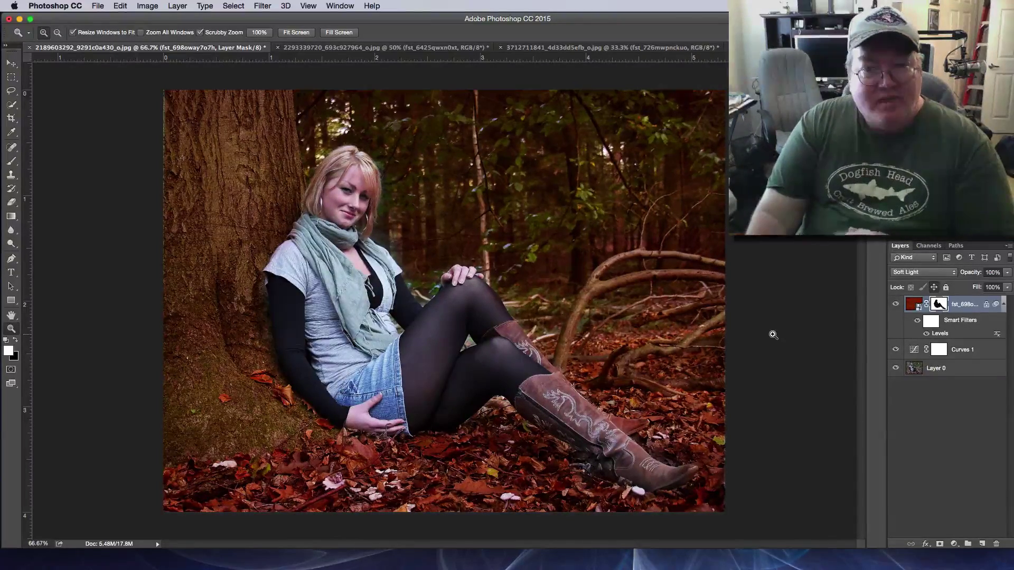
- Compare the portrait with and without the masked wood texture and check the mask overlay, leaving the texture visible
left_click(895, 306)
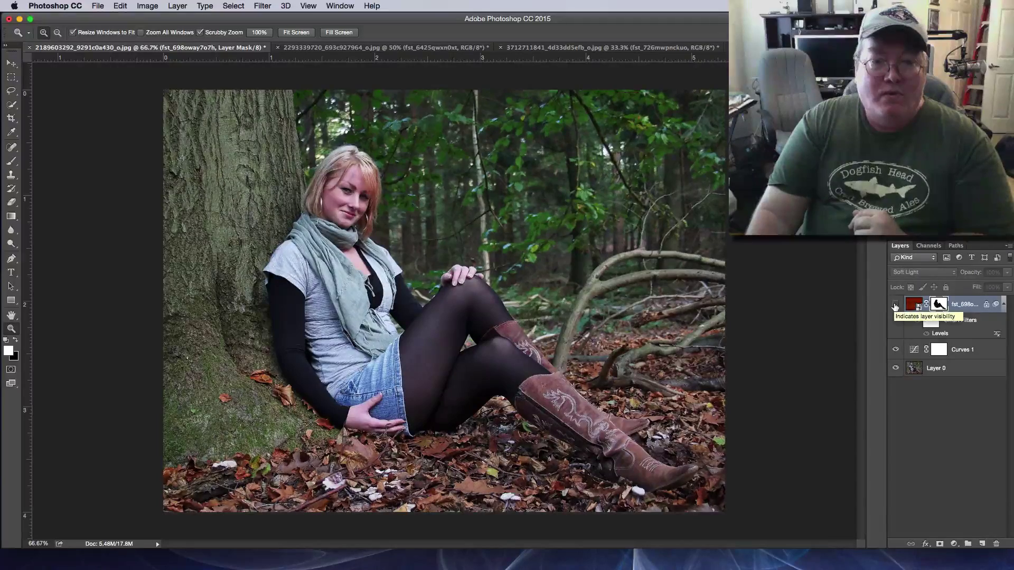
left_click(895, 306)
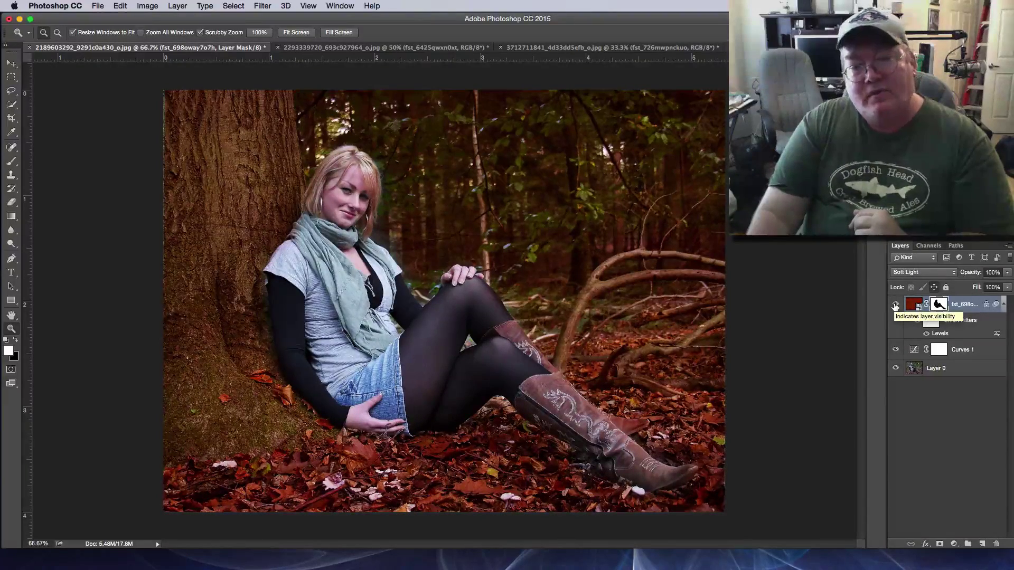
left_click(895, 306)
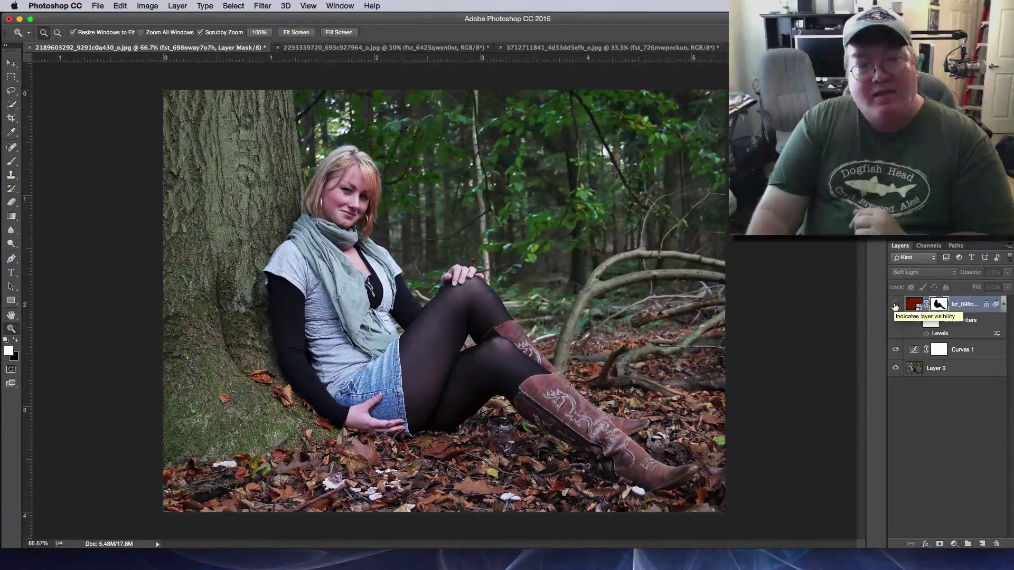
left_click(894, 305)
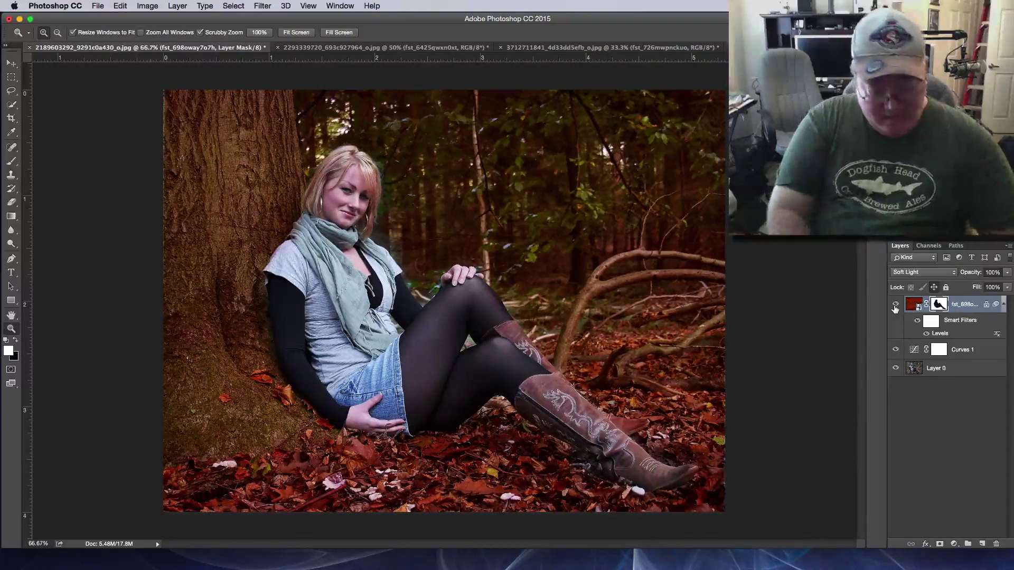
key("backslash")
key("backslash")
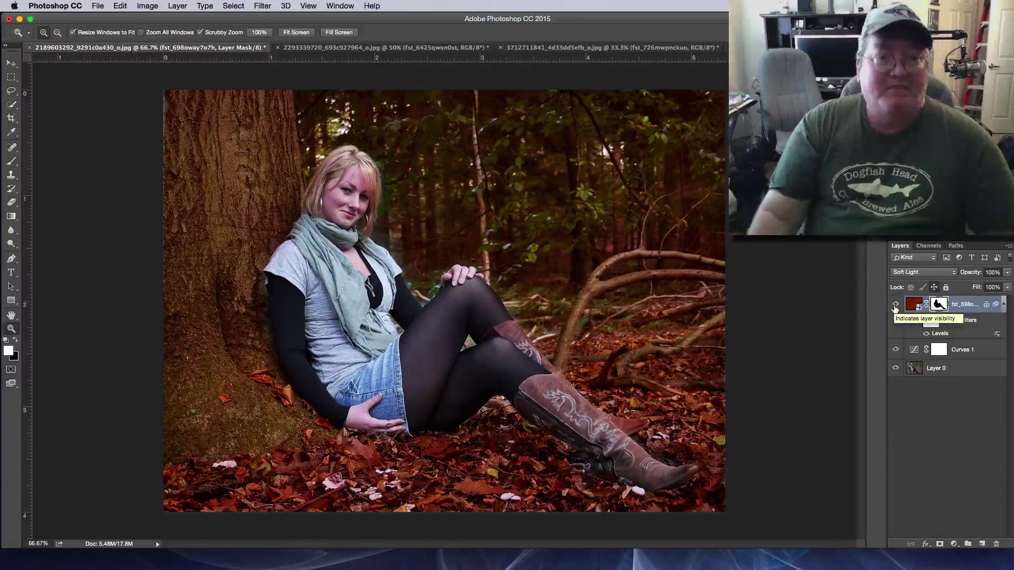
left_click(894, 305)
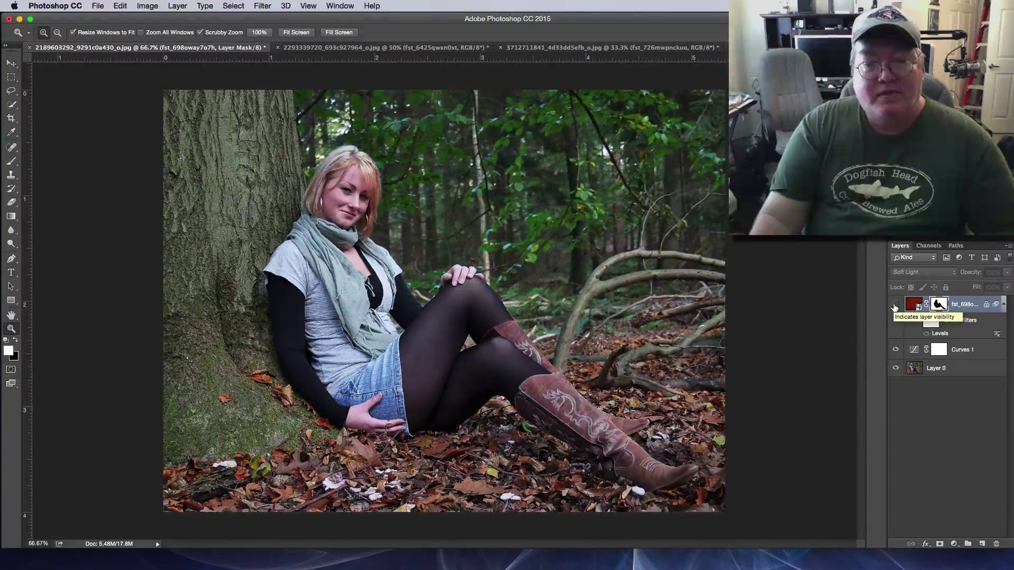
left_click(895, 305)
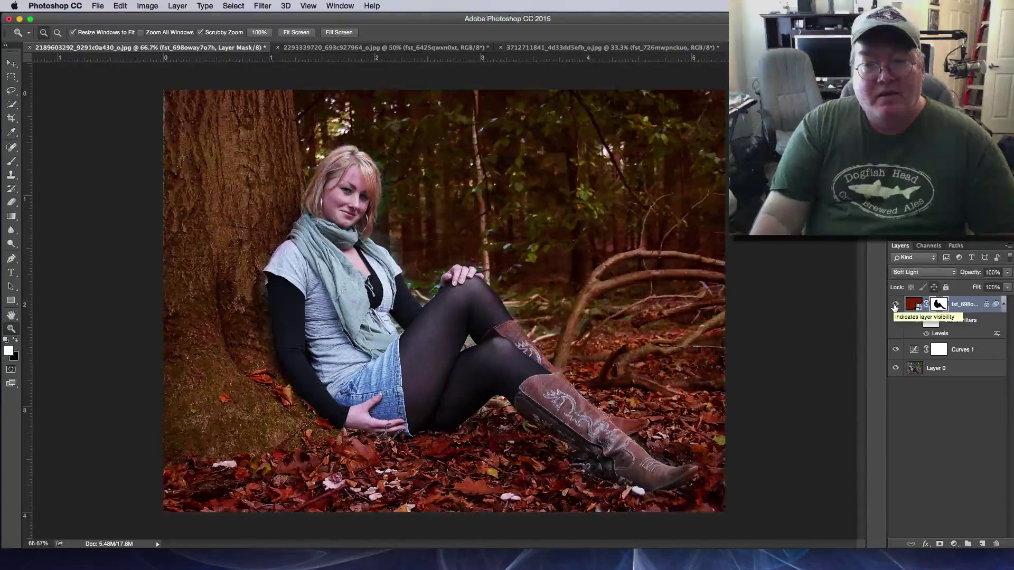
left_click(895, 304)
left_click(894, 304)
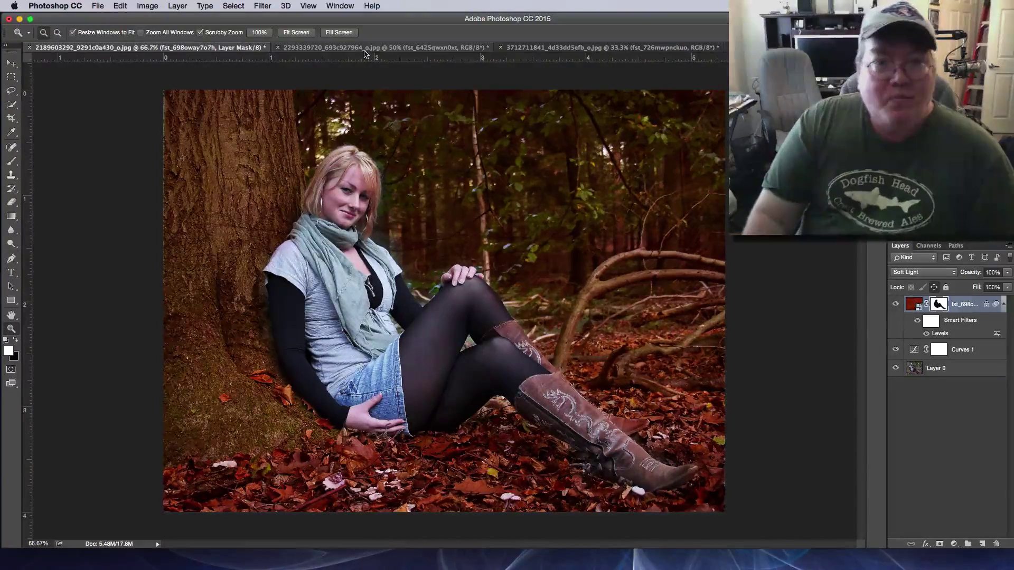
left_click(353, 48)
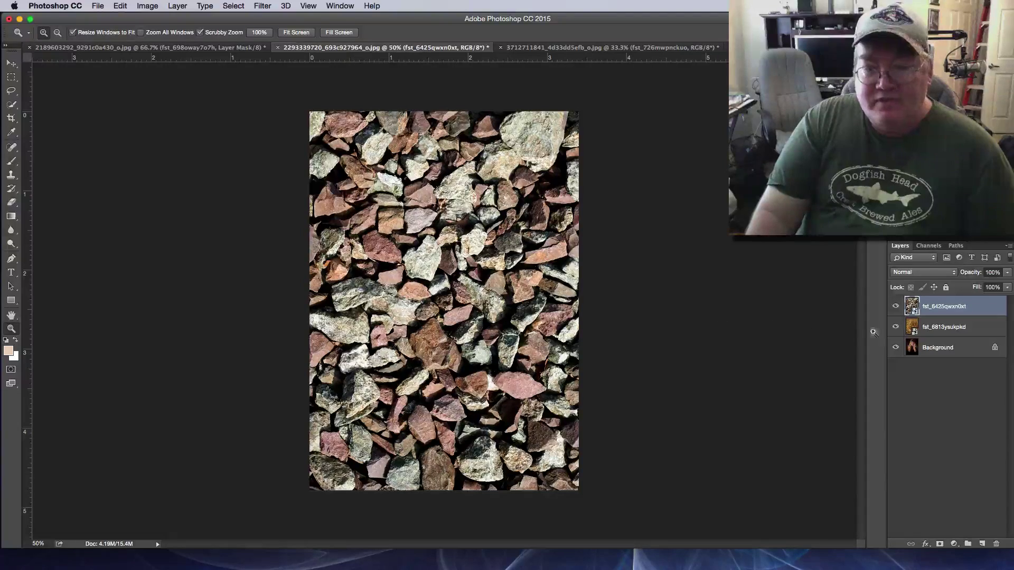
left_click(895, 306)
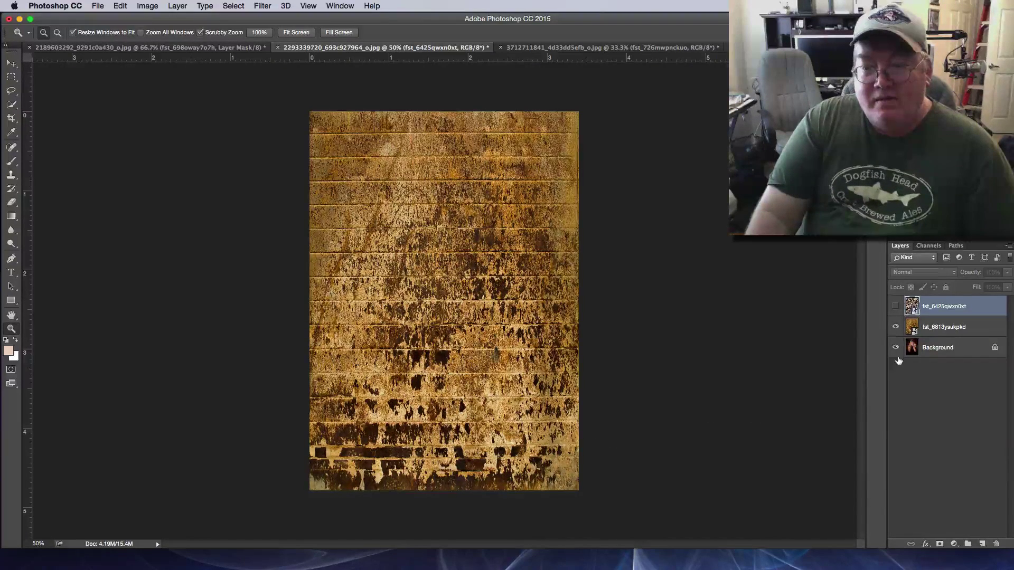
left_click(895, 328)
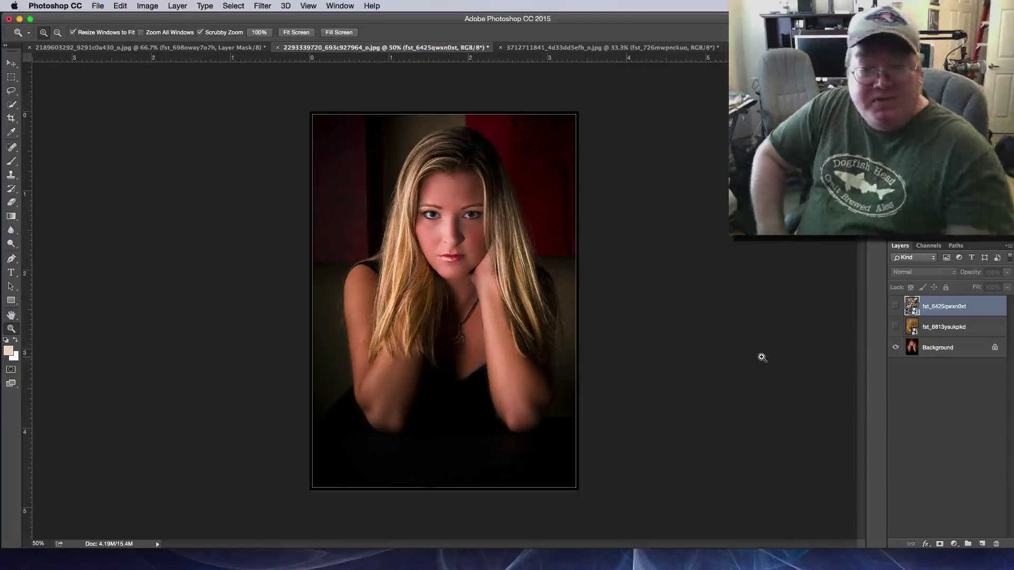
left_click(953, 355)
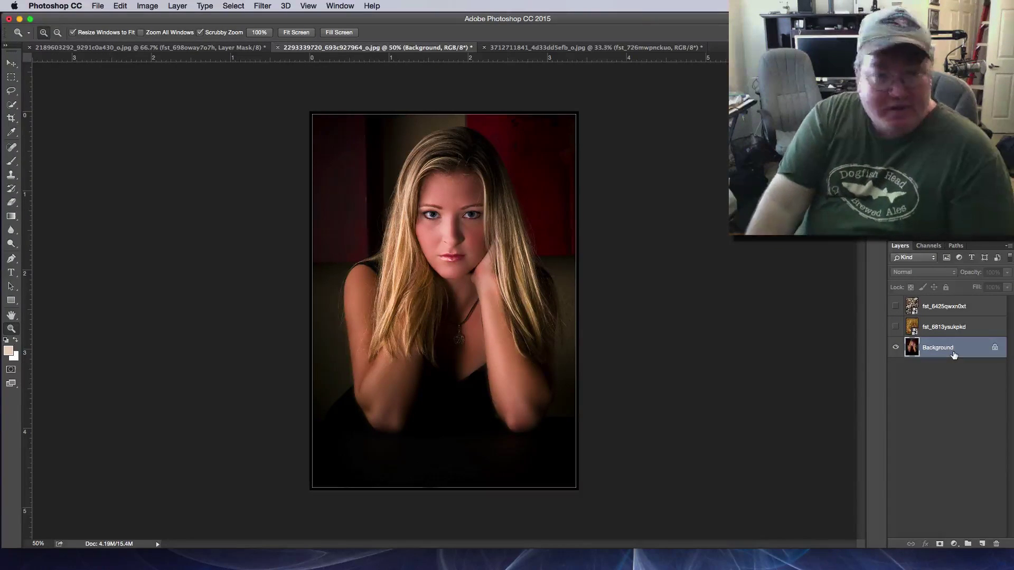
- Show the rusty brick texture layer fst_6813ysukpkd and set its blend mode to Soft Light
left_click(895, 327)
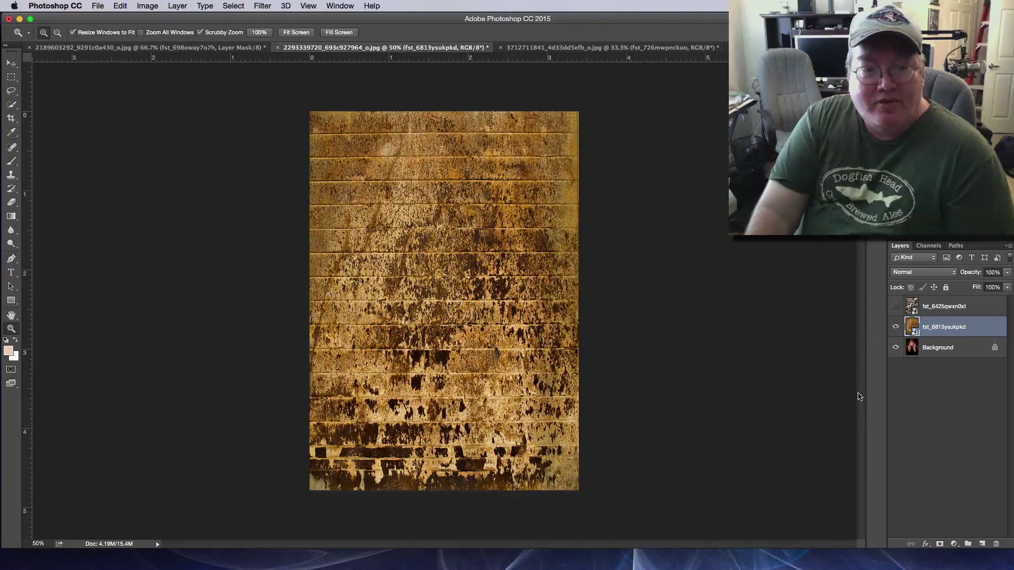
left_click(948, 276)
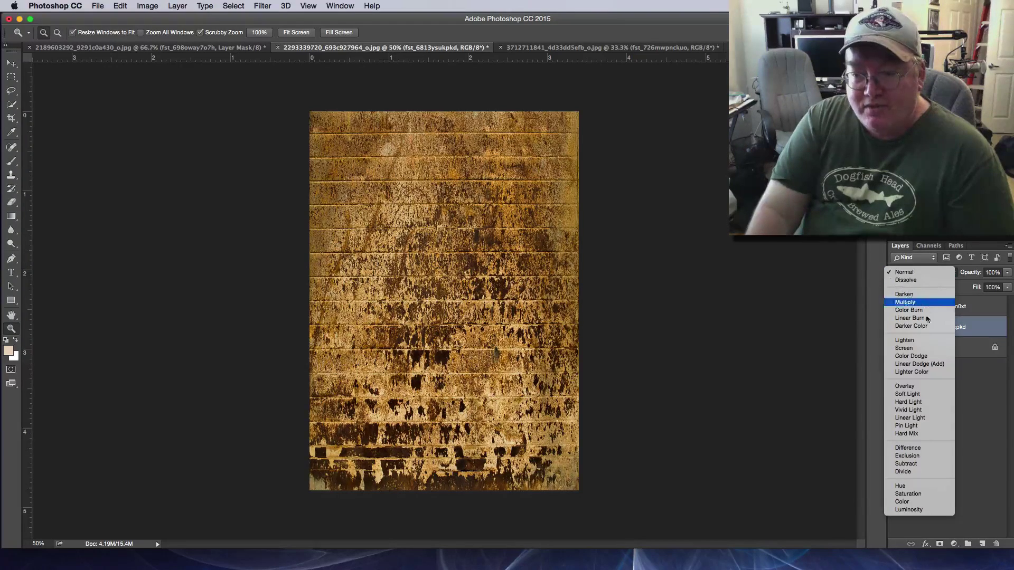
left_click(911, 394)
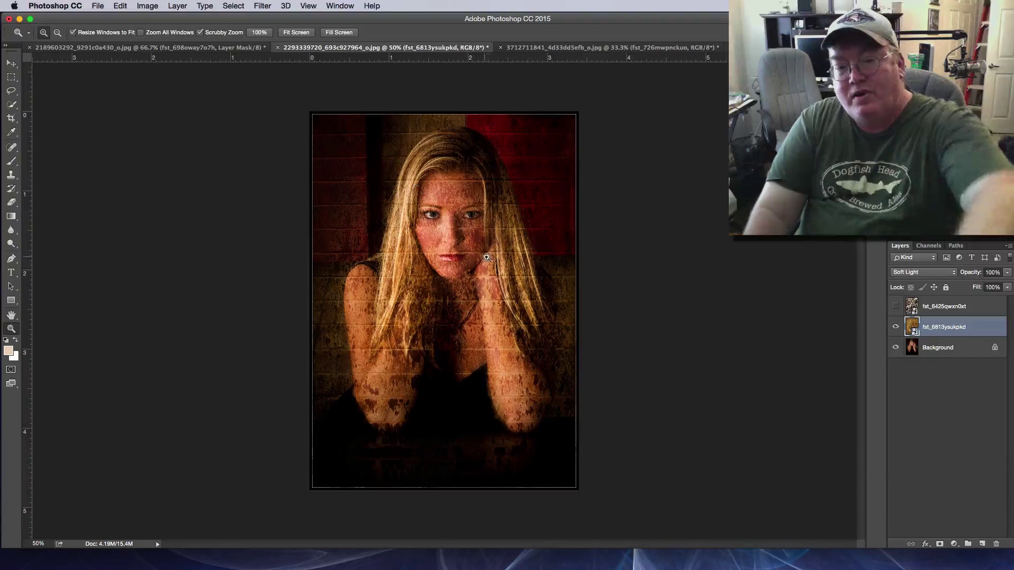
- Compare the portrait with and without the brick texture, leaving the texture visible
left_click(896, 327)
left_click(896, 328)
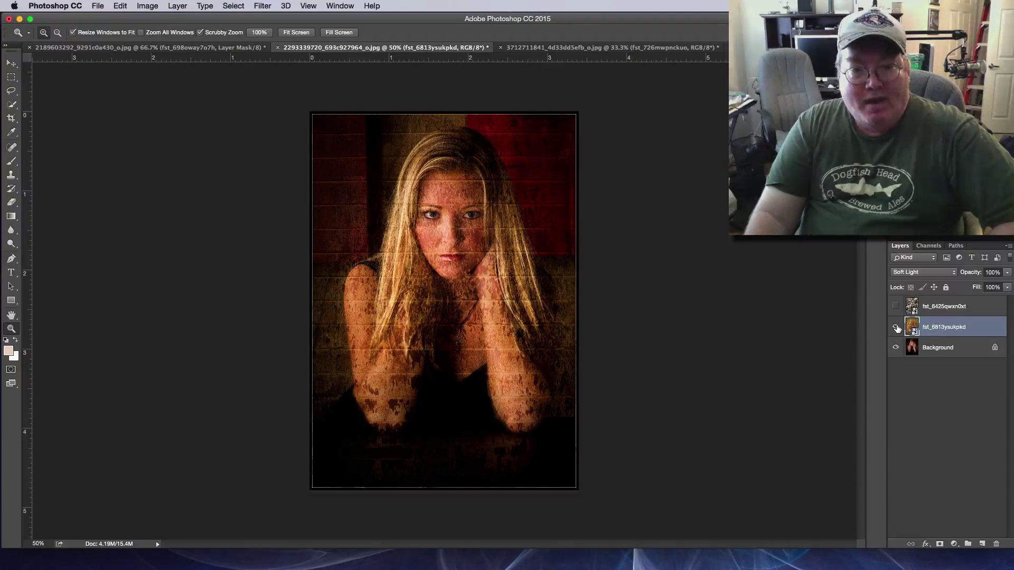
left_click(896, 328)
left_click(896, 328)
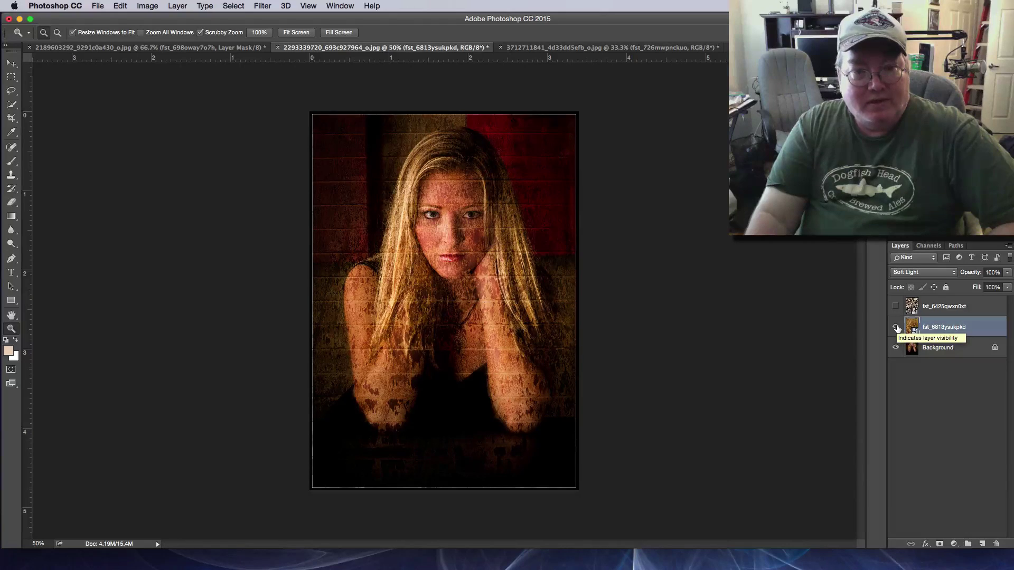
left_click(897, 328)
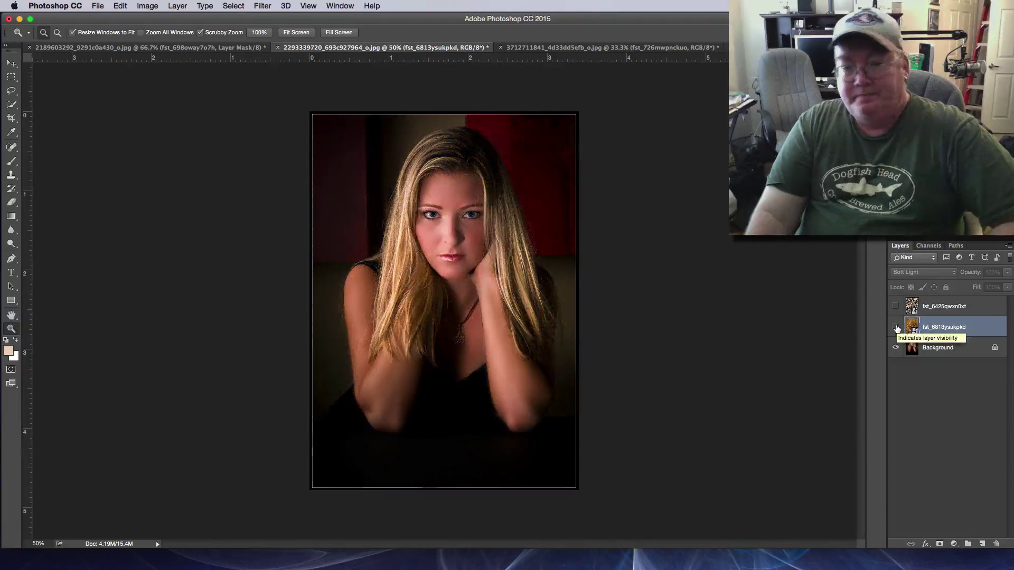
left_click(896, 328)
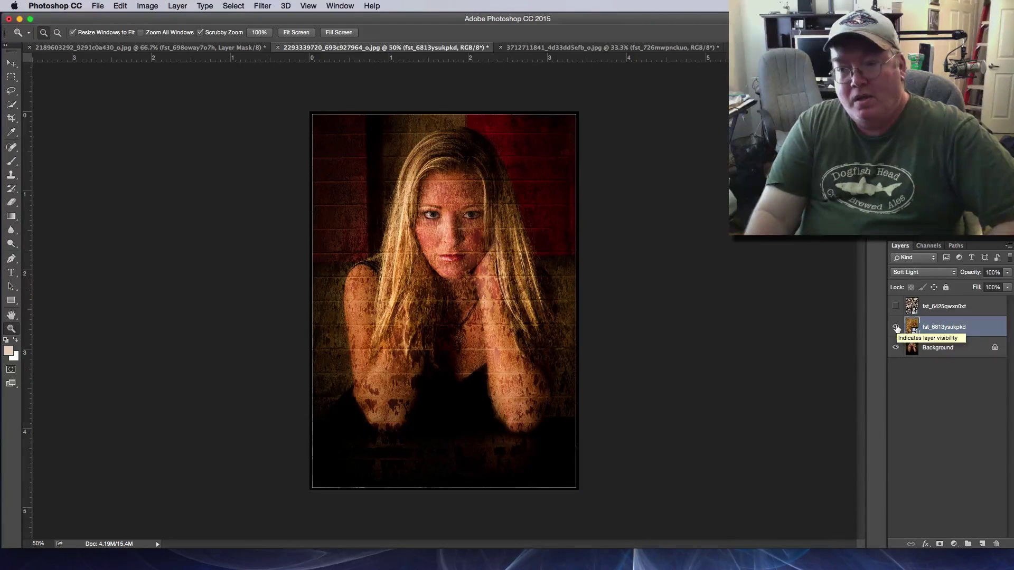
- Show the rock texture layer fst_6425qwxn0xt and set its blend mode to Soft Light
left_click(932, 309)
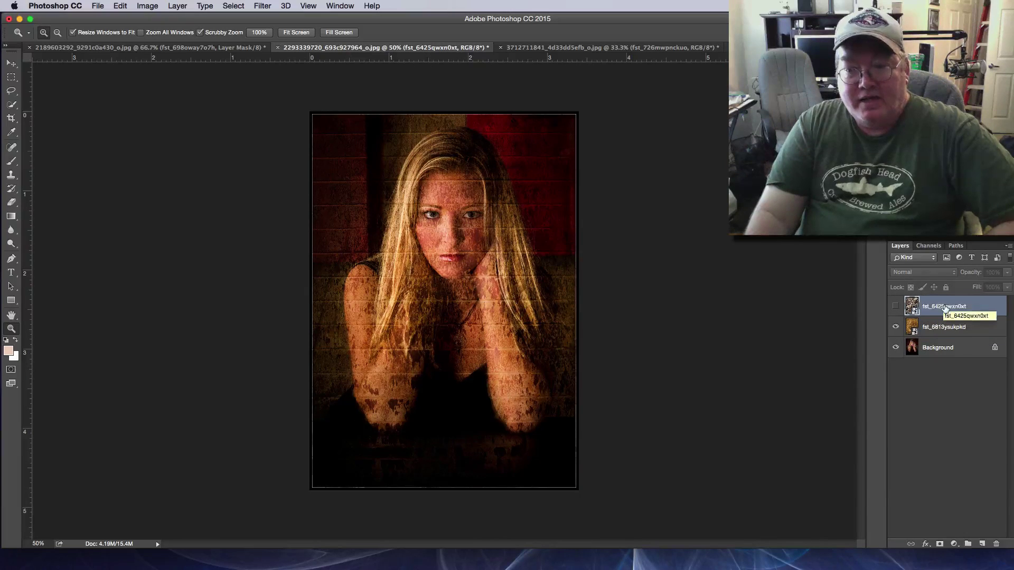
left_click(896, 306)
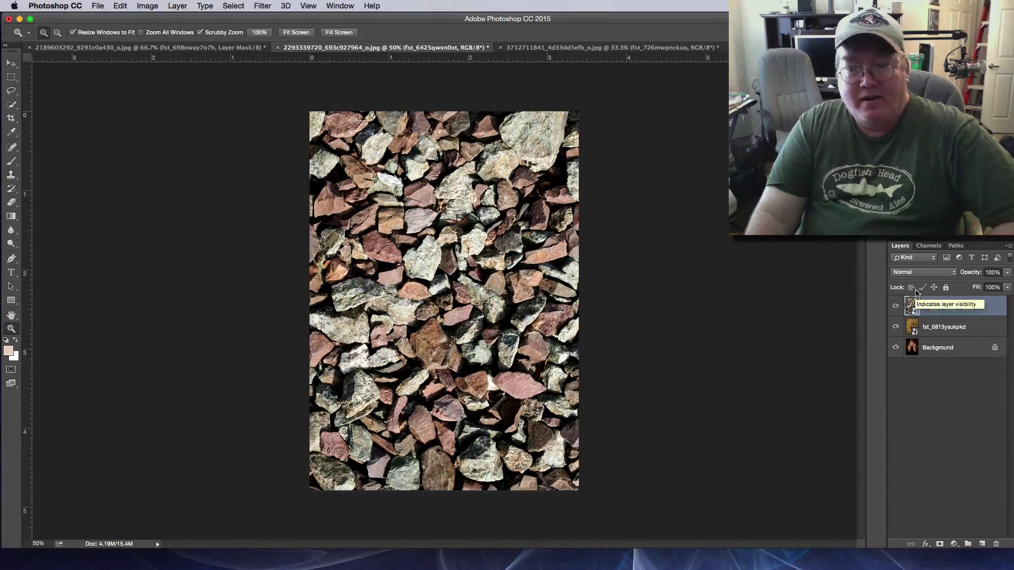
left_click(921, 272)
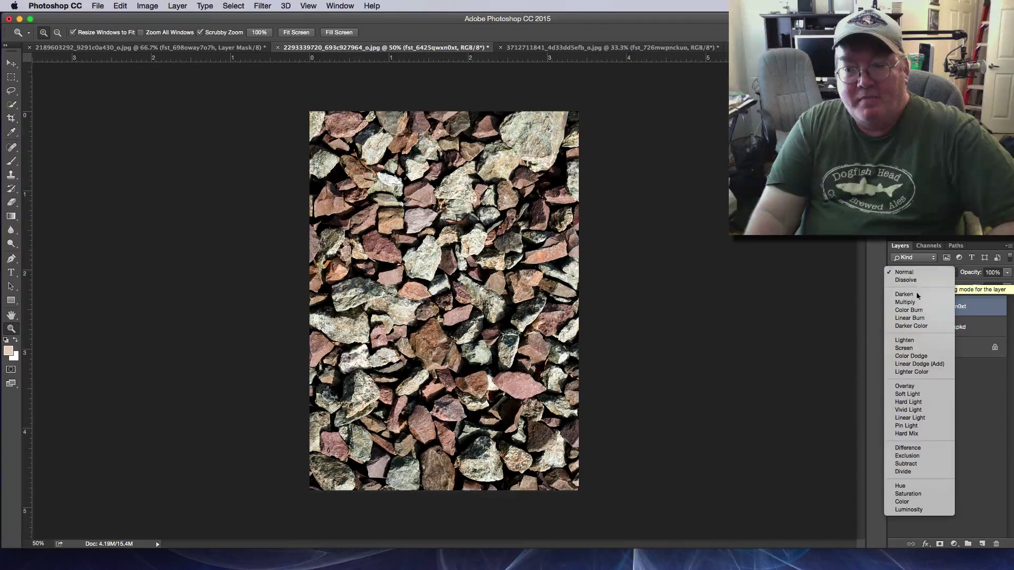
left_click(908, 394)
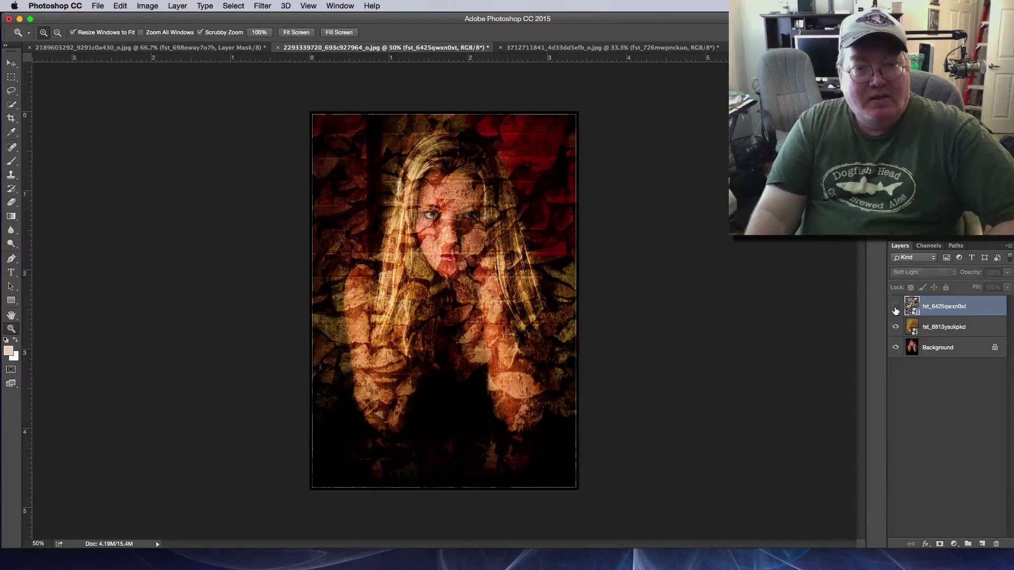
- Compare the portrait with and without the rock texture layer fst_6425qwxn0xt, leaving that texture hidden
left_click(896, 309)
left_click(895, 308)
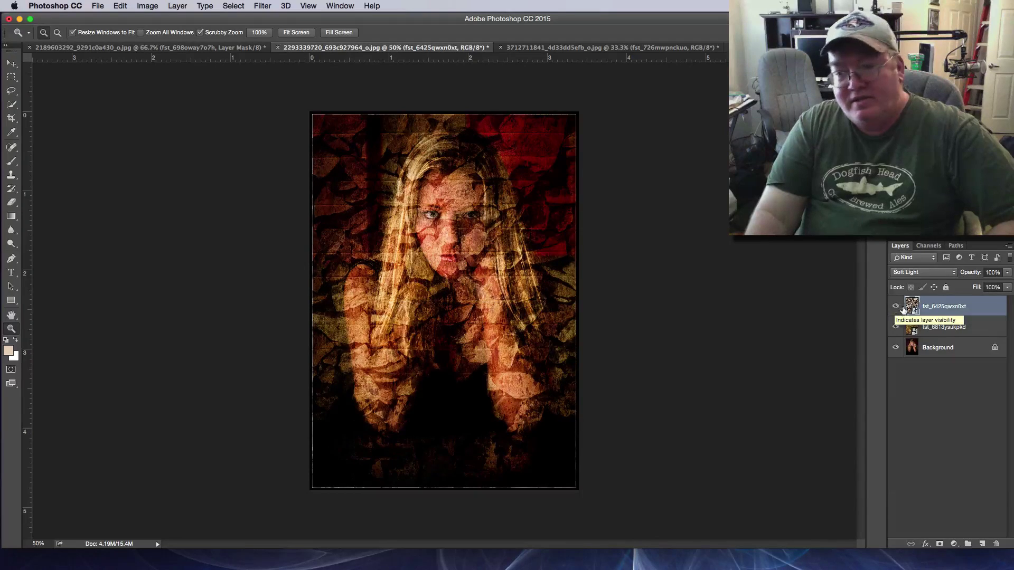
left_click(893, 310)
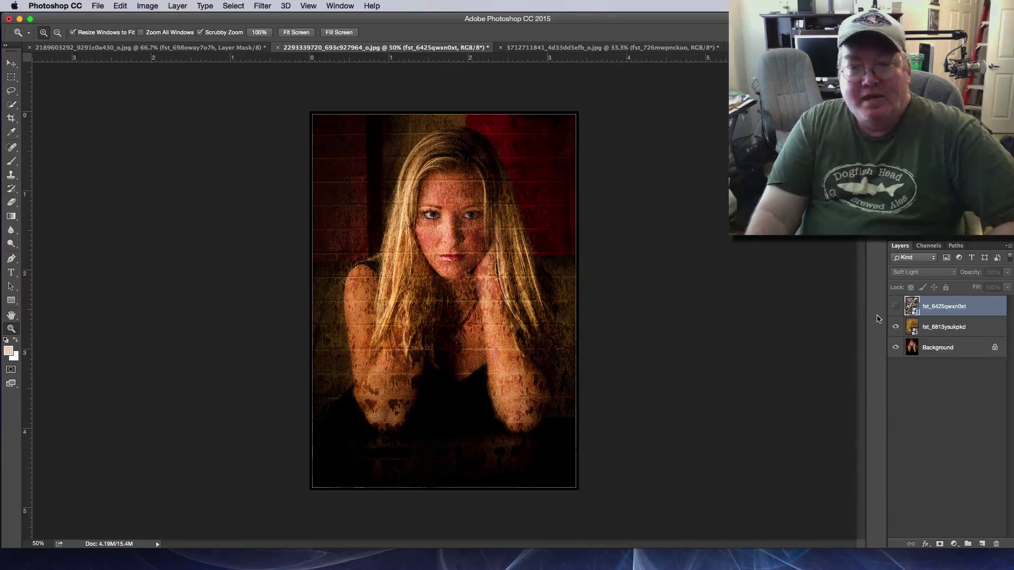
left_click(894, 308)
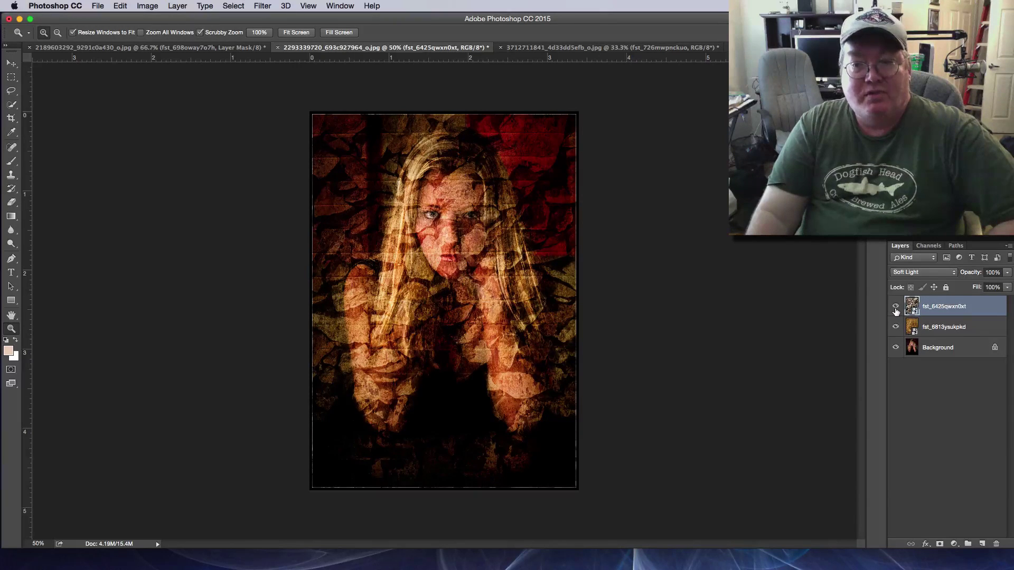
left_click(895, 308)
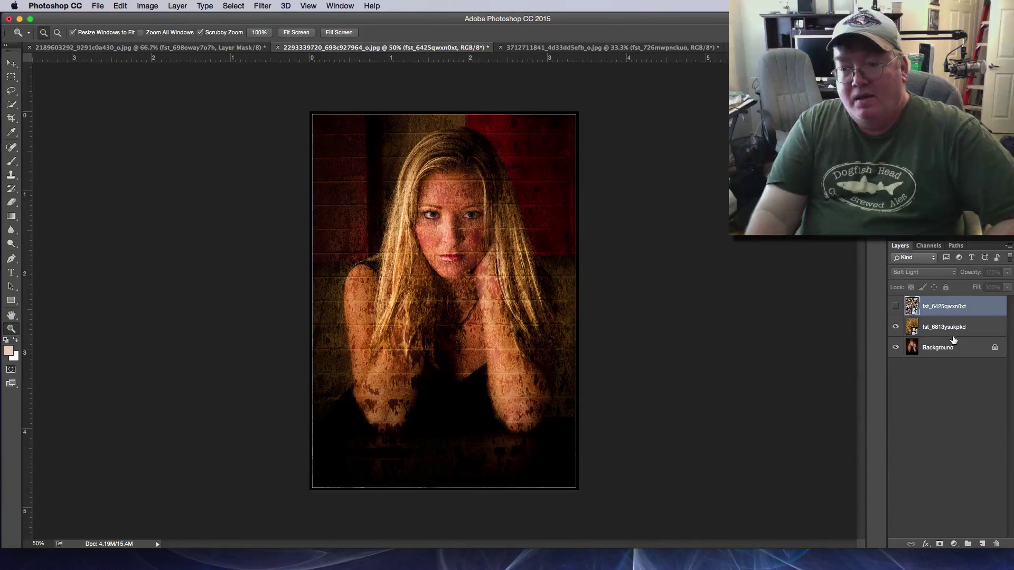
- Select the rusty brick layer fst_6813ysukpkd and compare the portrait with and without it, leaving the texture visible
left_click(944, 330)
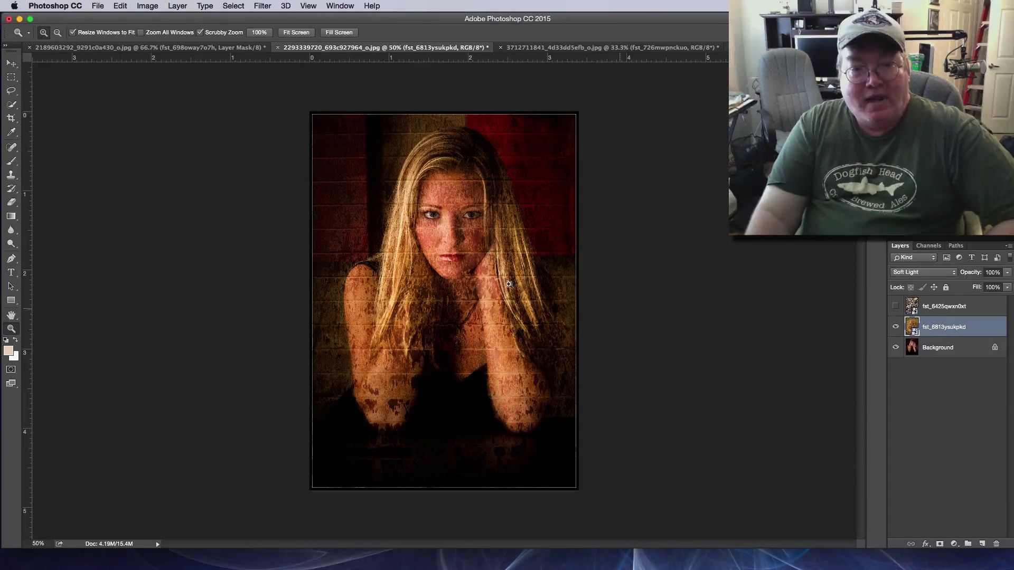
left_click(895, 327)
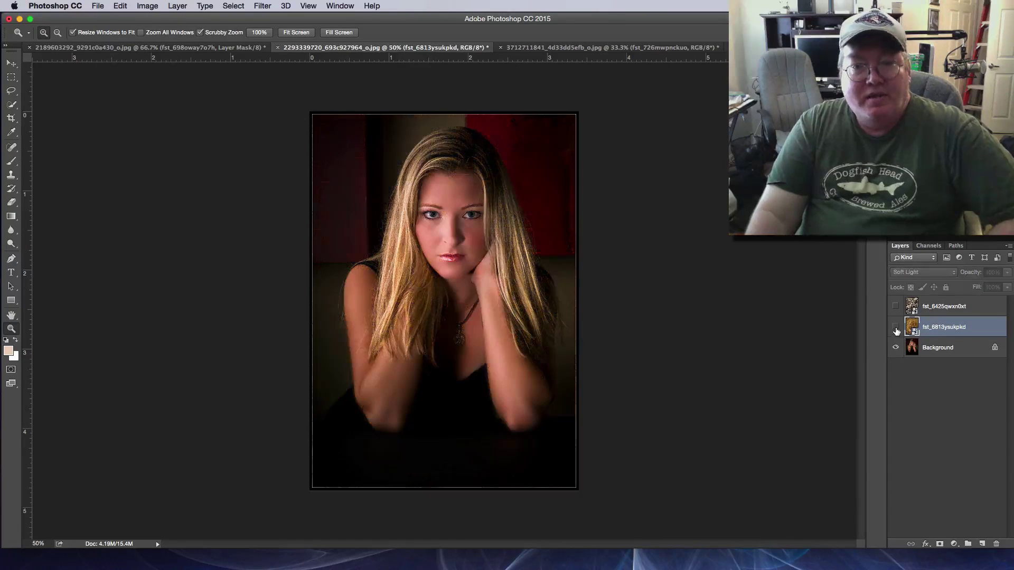
left_click(896, 328)
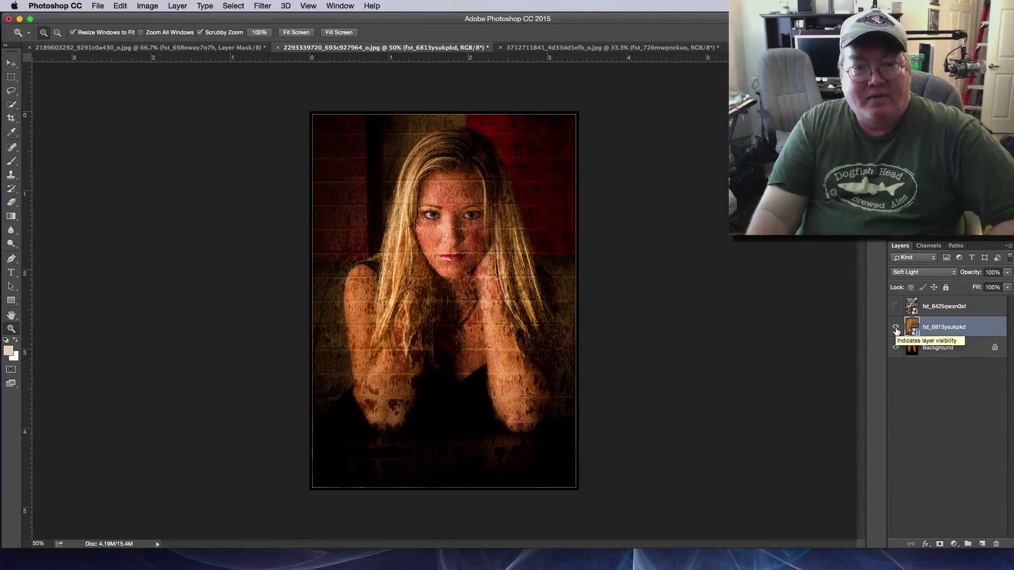
left_click(895, 328)
left_click(895, 327)
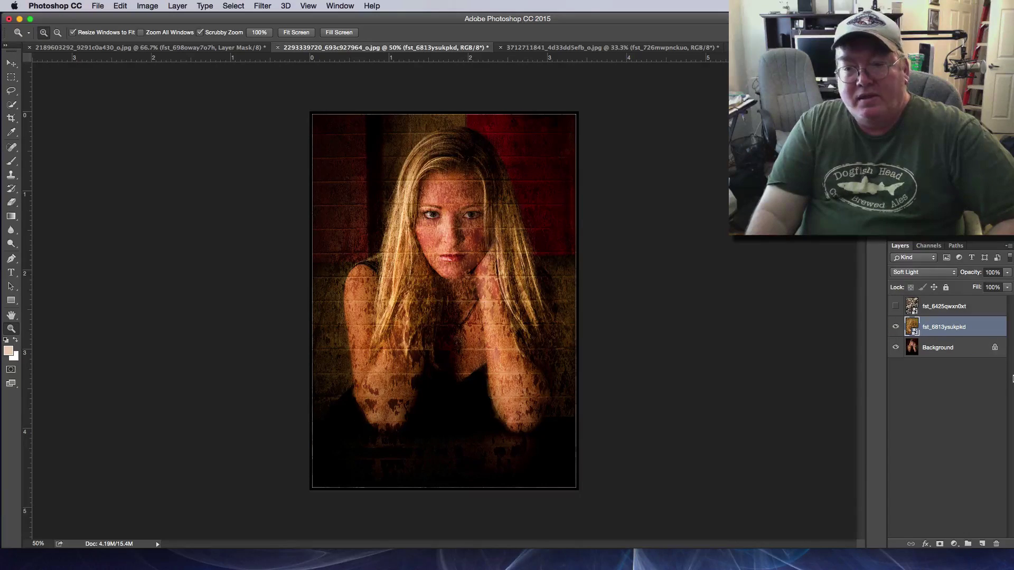
- Add a layer mask to the rusty brick layer and set up a black Brush at 37% opacity
left_click(939, 544)
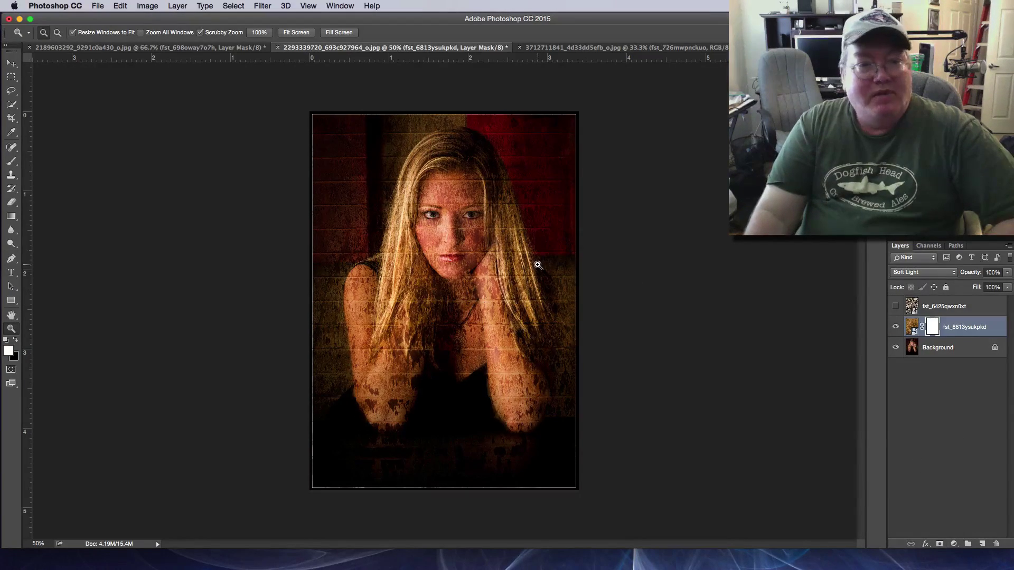
left_click(15, 341)
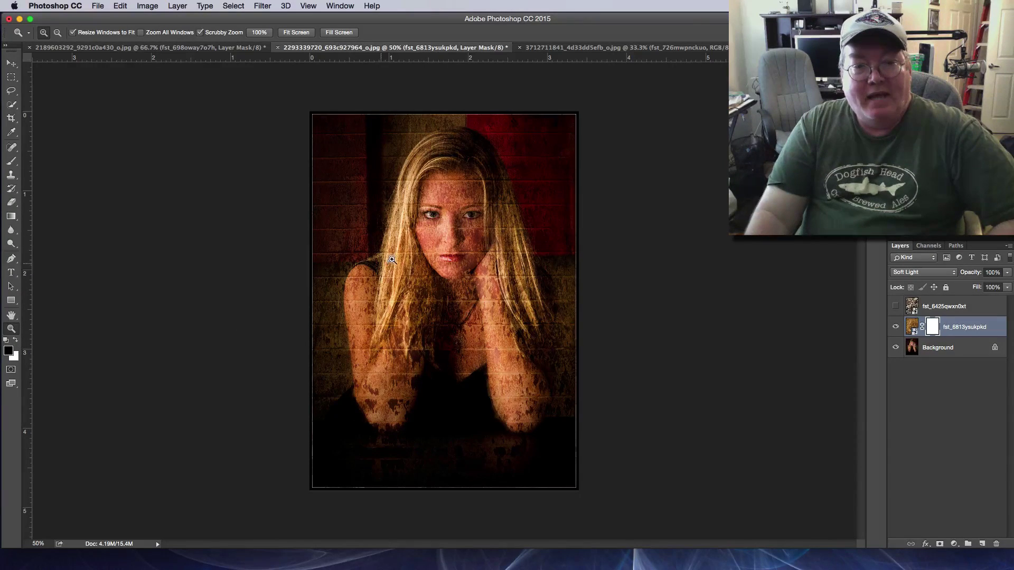
left_click(13, 162)
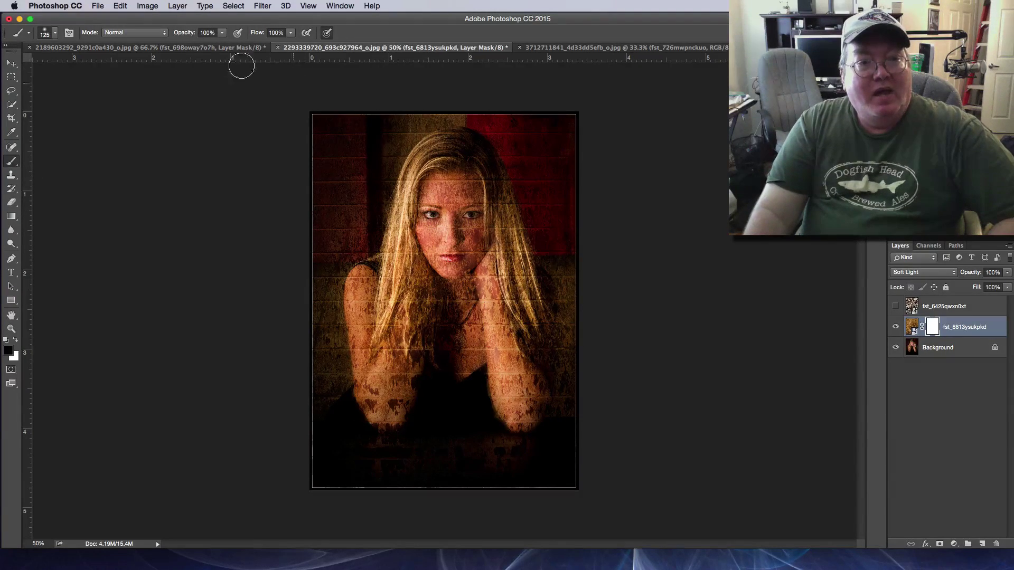
left_click_drag(190, 37, 152, 39)
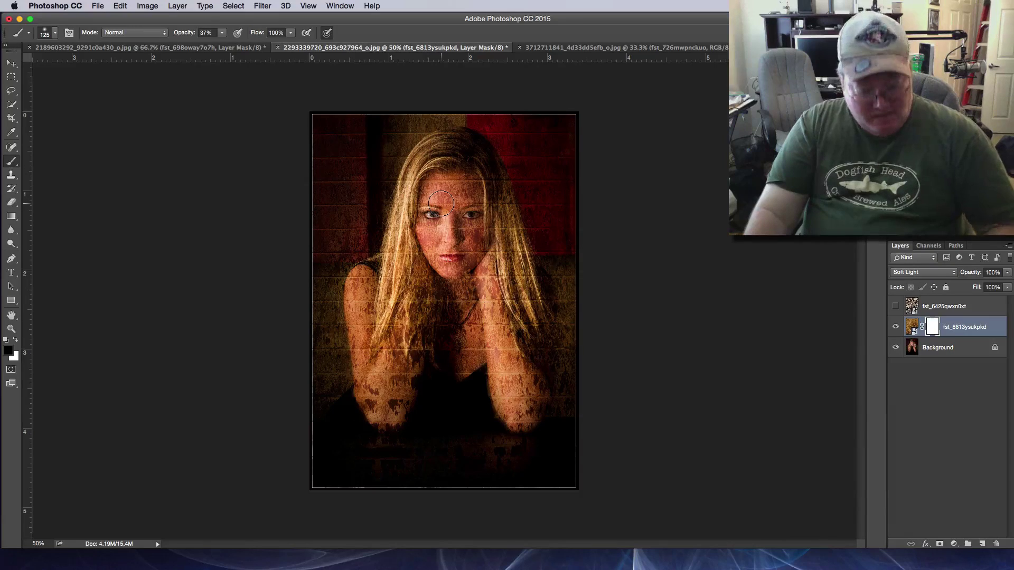
- Enlarge the brush to 250 and paint the mask over the woman's face, hair and arms to soften the brick texture
key("bracketright")
key("bracketright")
key("bracketright")
key("bracketright")
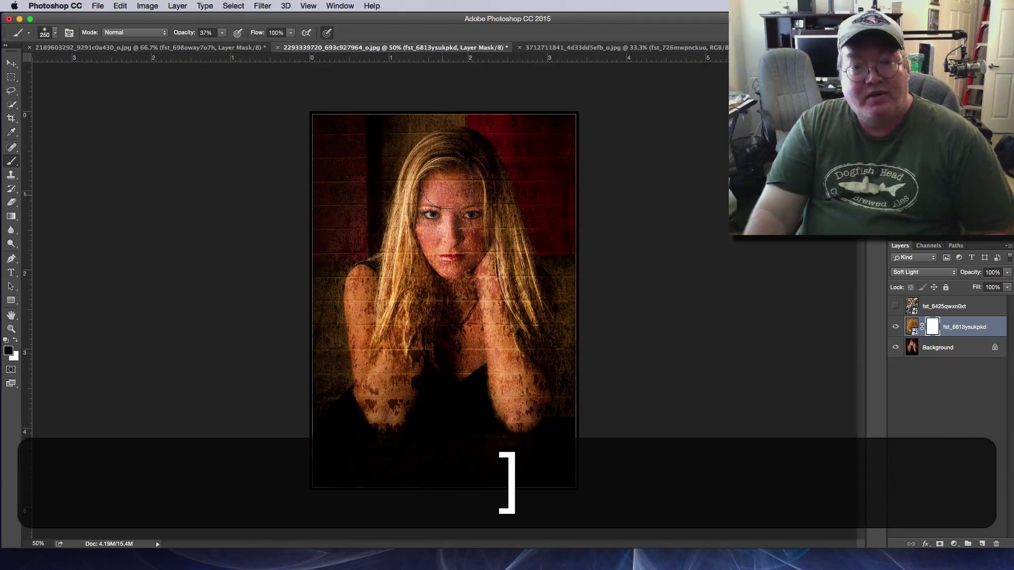
mouse_move(469, 164)
left_mouse_down()
mouse_move(482, 262)
mouse_move(462, 199)
mouse_move(448, 251)
mouse_move(453, 211)
mouse_move(462, 234)
mouse_move(457, 185)
mouse_move(423, 269)
mouse_move(423, 208)
left_mouse_up()
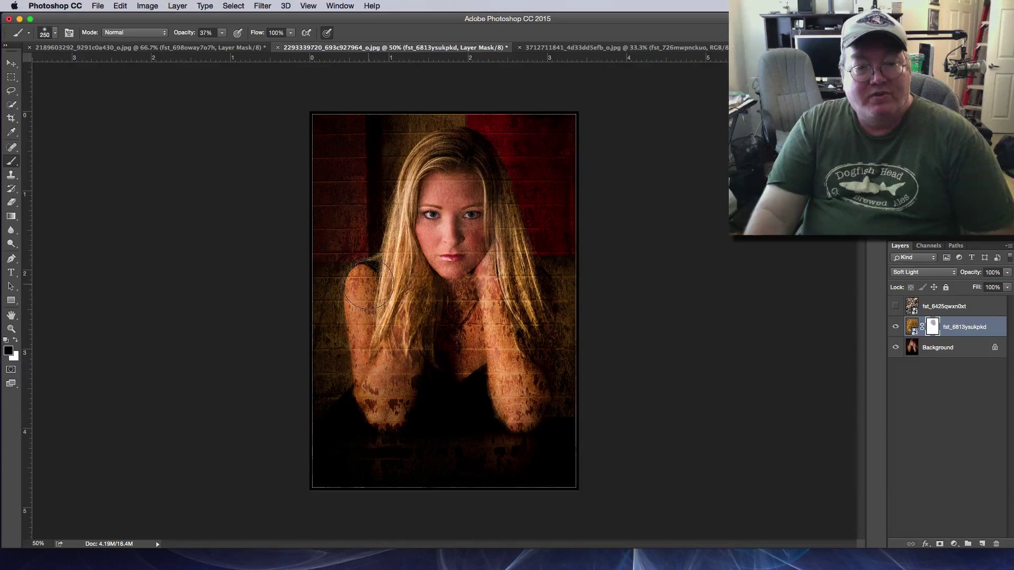
mouse_move(414, 300)
left_mouse_down()
mouse_move(444, 301)
mouse_move(455, 352)
mouse_move(476, 309)
mouse_move(482, 334)
mouse_move(498, 240)
mouse_move(512, 267)
mouse_move(489, 168)
mouse_move(502, 300)
mouse_move(530, 326)
mouse_move(509, 305)
mouse_move(506, 340)
mouse_move(520, 383)
mouse_move(494, 346)
mouse_move(496, 359)
mouse_move(527, 413)
mouse_move(520, 360)
mouse_move(520, 391)
left_mouse_up()
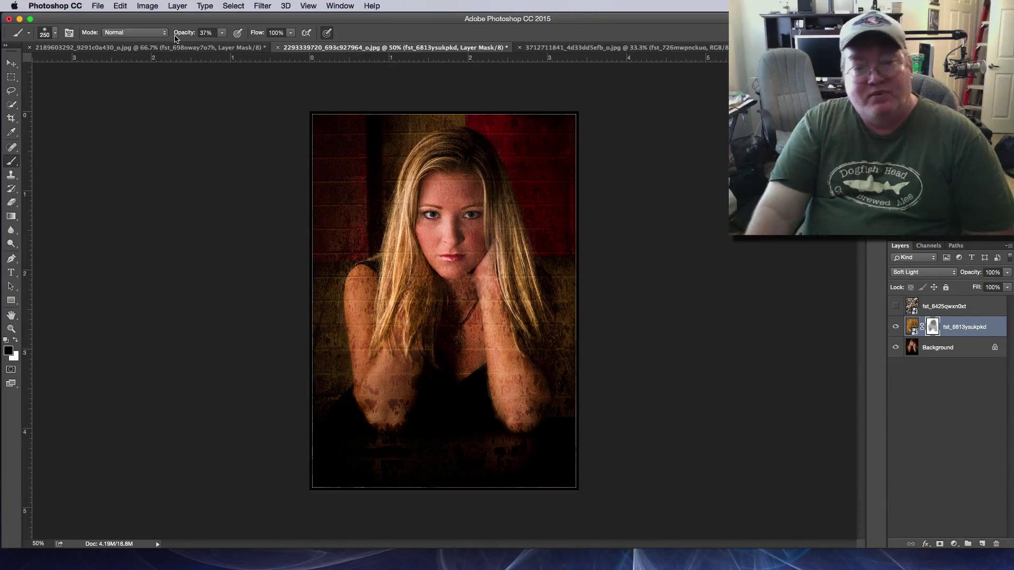
- Set the brush opacity to 100% and paint the mask over the whole woman to remove the brick texture from her
left_click_drag(174, 38, 220, 40)
mouse_move(424, 232)
left_mouse_down()
mouse_move(448, 176)
mouse_move(458, 205)
mouse_move(460, 154)
mouse_move(438, 196)
mouse_move(435, 249)
mouse_move(460, 254)
mouse_move(477, 222)
mouse_move(471, 177)
mouse_move(510, 267)
mouse_move(486, 186)
mouse_move(520, 336)
mouse_move(485, 265)
mouse_move(472, 365)
mouse_move(443, 256)
mouse_move(421, 295)
mouse_move(404, 219)
mouse_move(381, 307)
mouse_move(388, 343)
mouse_move(391, 286)
mouse_move(377, 338)
mouse_move(390, 430)
mouse_move(402, 368)
mouse_move(371, 388)
mouse_move(365, 277)
mouse_move(384, 381)
mouse_move(499, 359)
mouse_move(540, 382)
mouse_move(517, 400)
mouse_move(532, 410)
mouse_move(509, 402)
left_mouse_up()
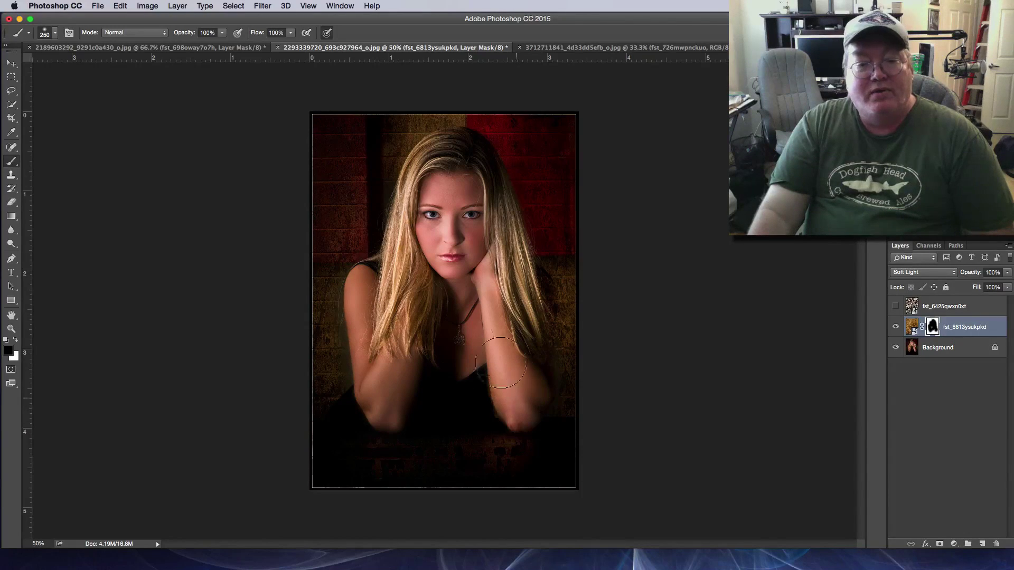
- Compare the portrait with and without the masked brick texture, leaving the texture visible
left_click(894, 327)
left_click(894, 327)
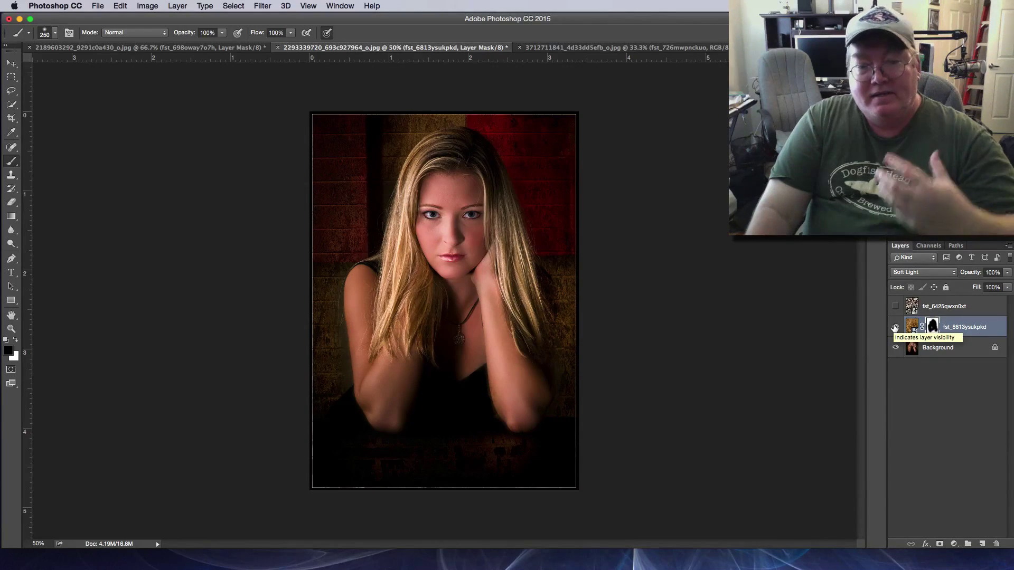
left_click(895, 328)
left_click(894, 327)
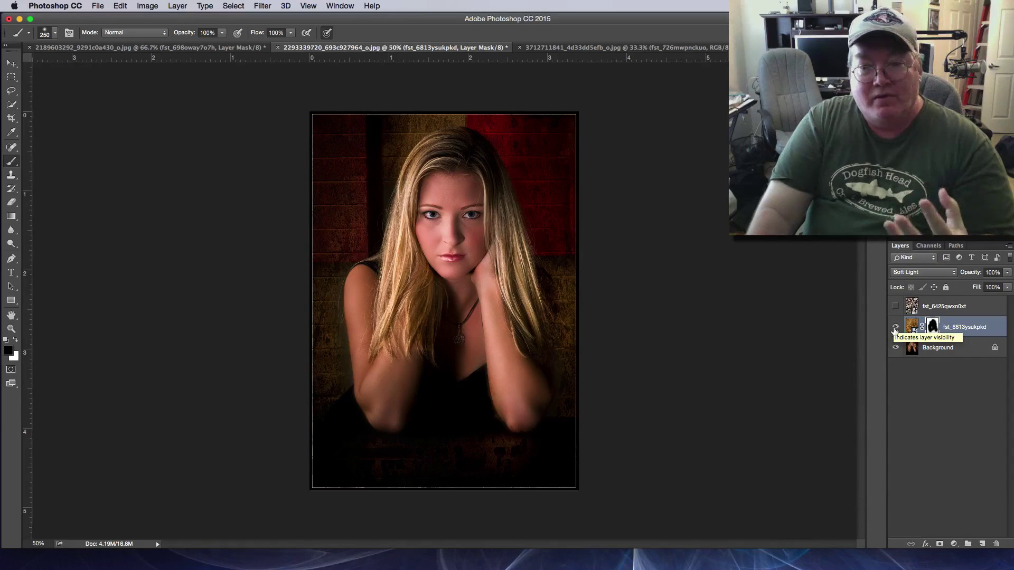
left_click(895, 328)
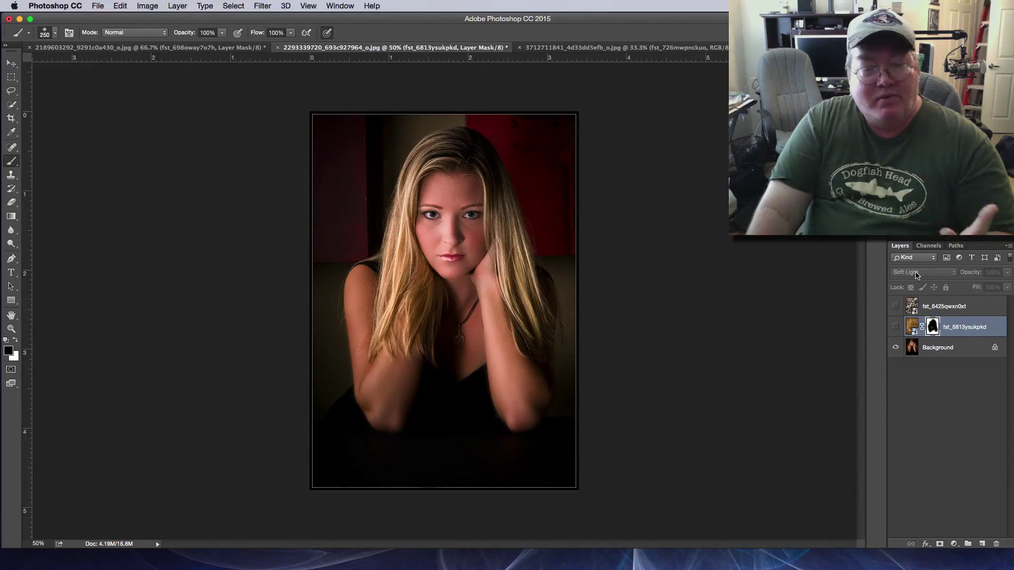
left_click(894, 328)
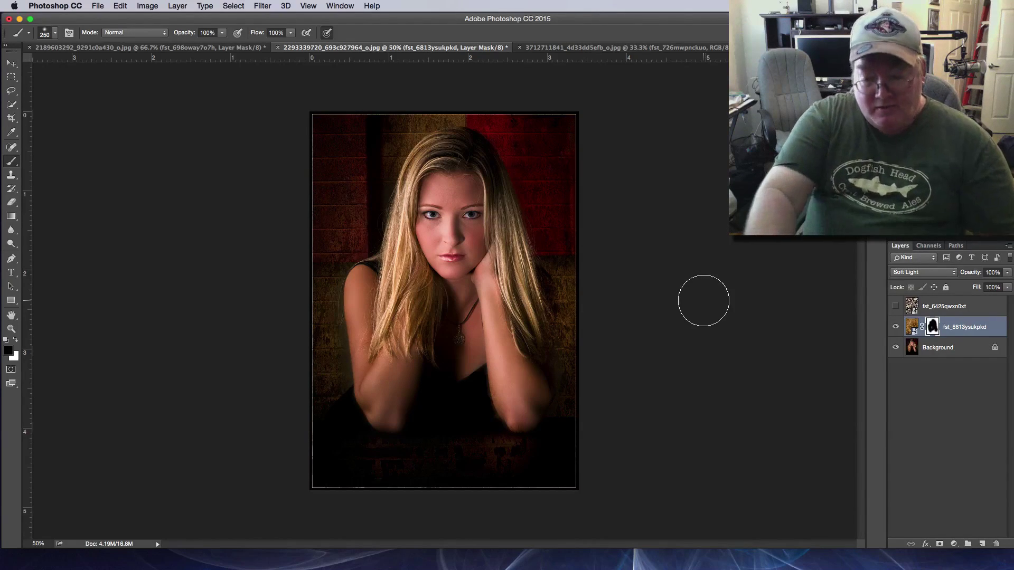
- Examine the portrait at about 77.5% zoom with the masked brick texture off and on, leaving it visible
scroll(707, 296, "up", 1)
scroll(708, 297, "up", 3)
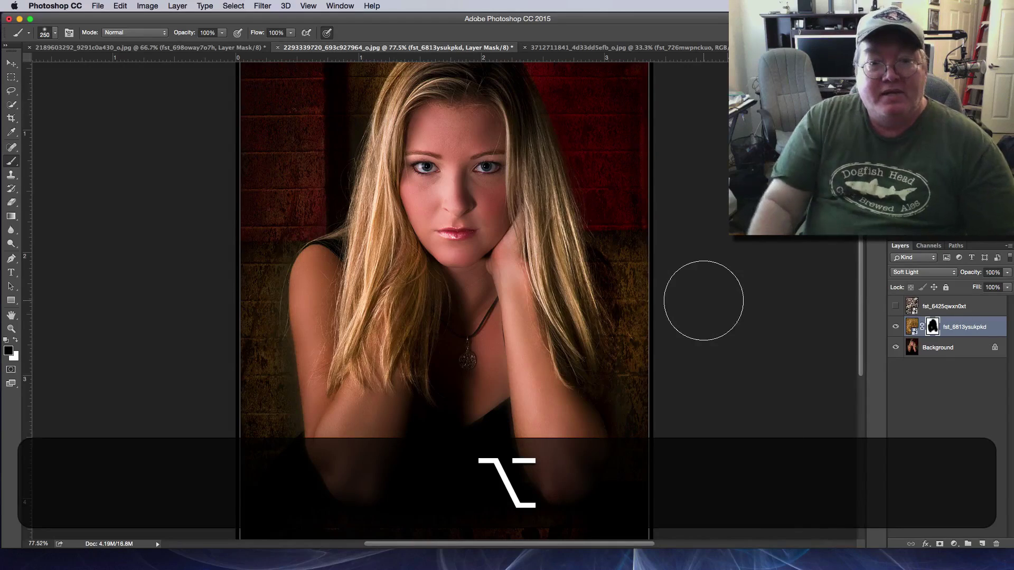
scroll(689, 216, "up", 5)
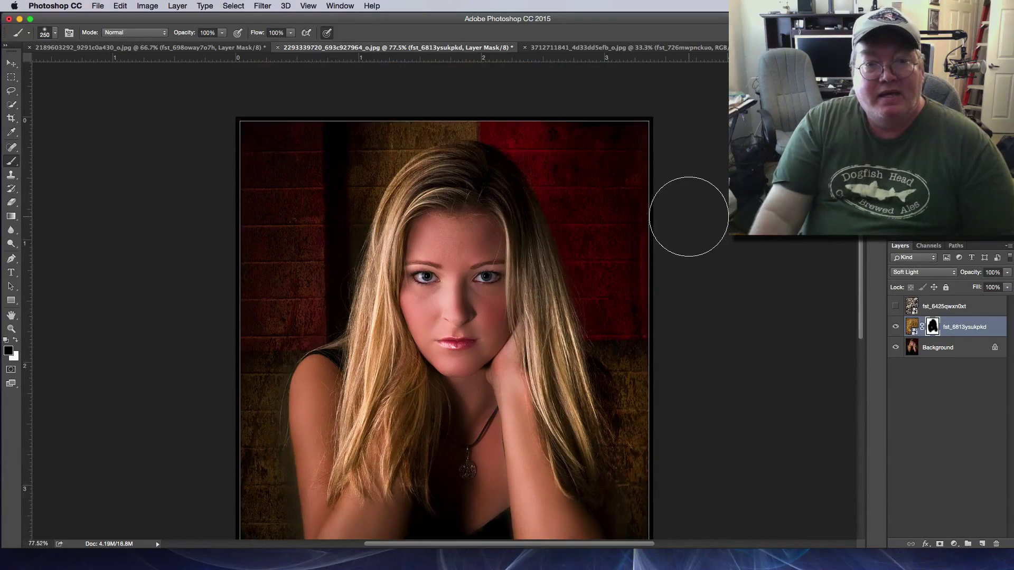
scroll(789, 300, "down", 2)
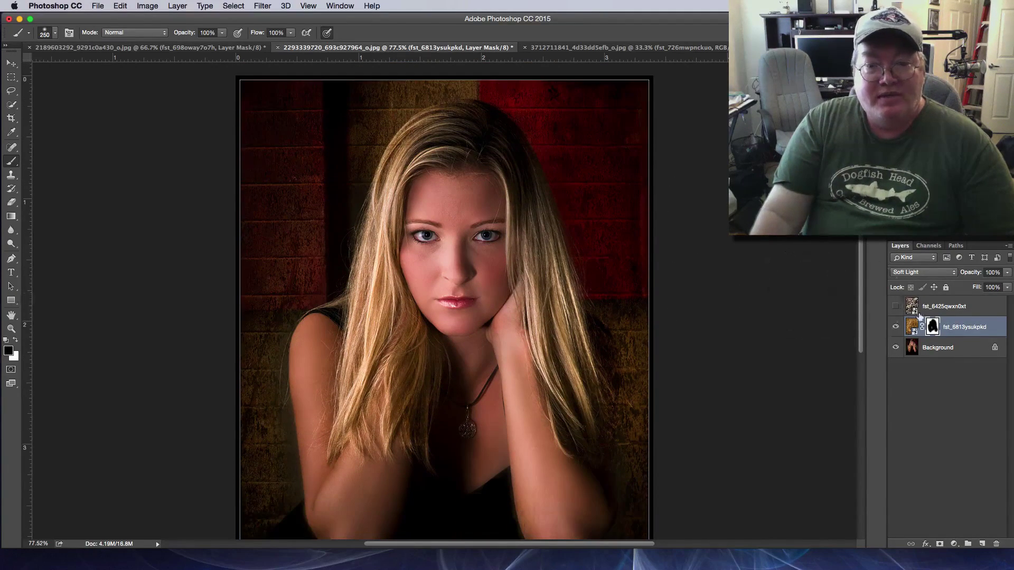
left_click(895, 328)
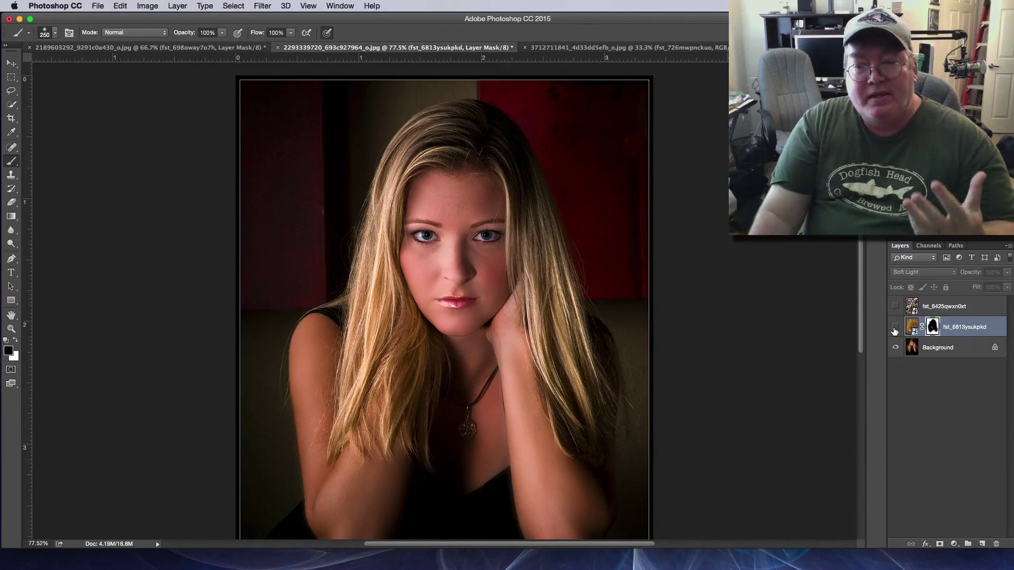
left_click(895, 327)
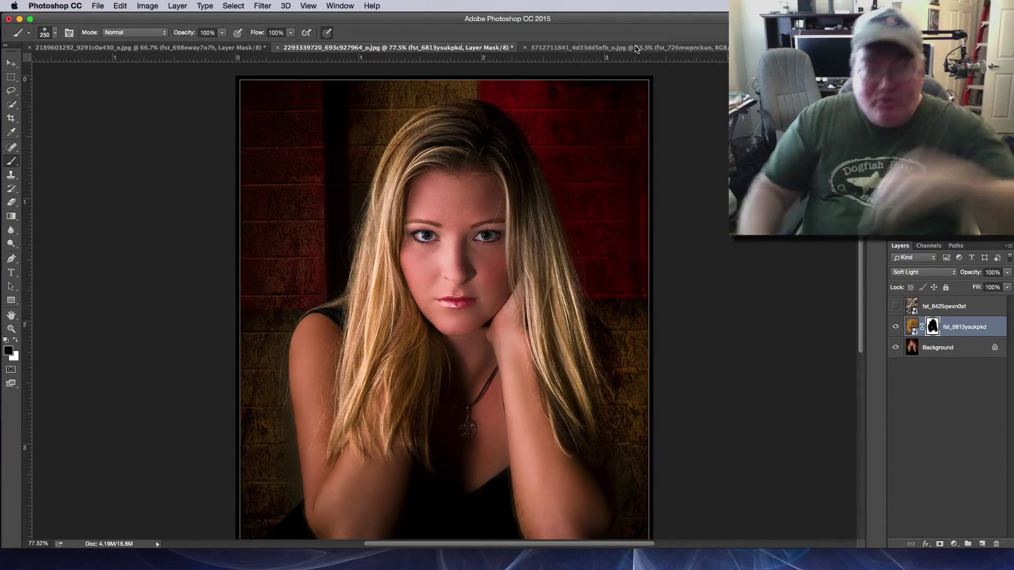
left_click(666, 48)
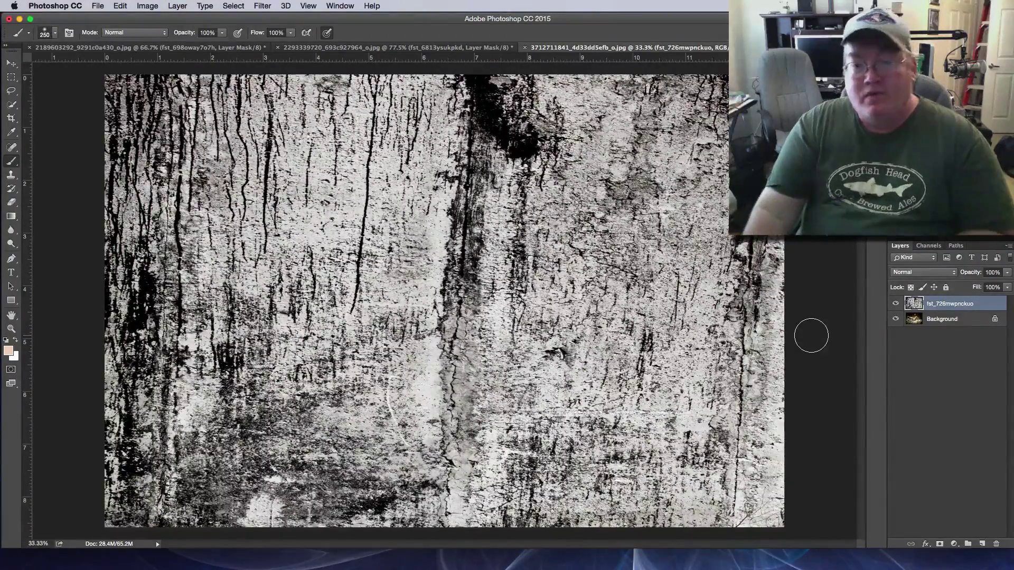
left_click(895, 304)
left_click(951, 320)
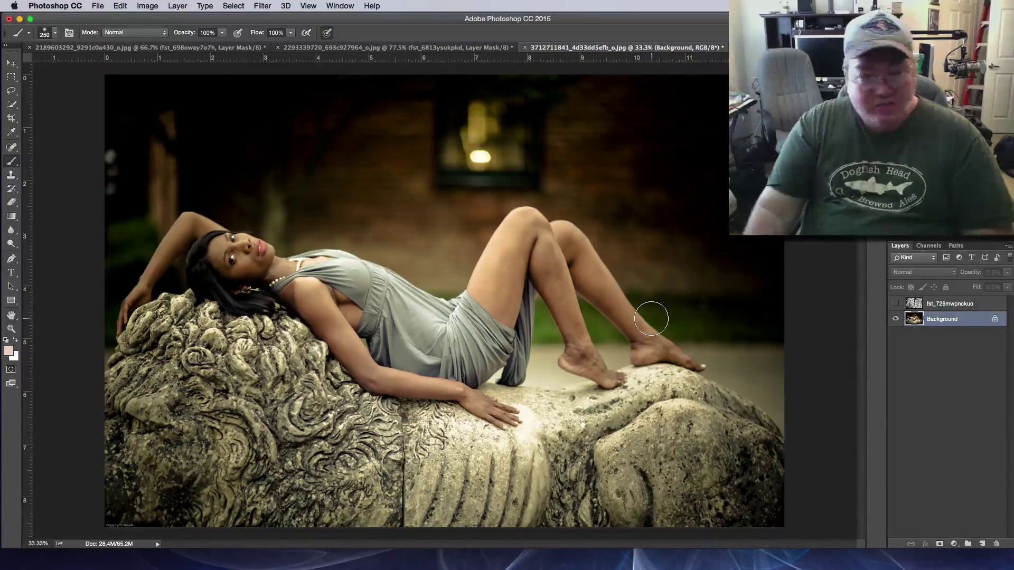
- Show the cracked texture layer fst_726mwpnckuo and set its blend mode to Soft Light
left_click(941, 304)
left_click(896, 304)
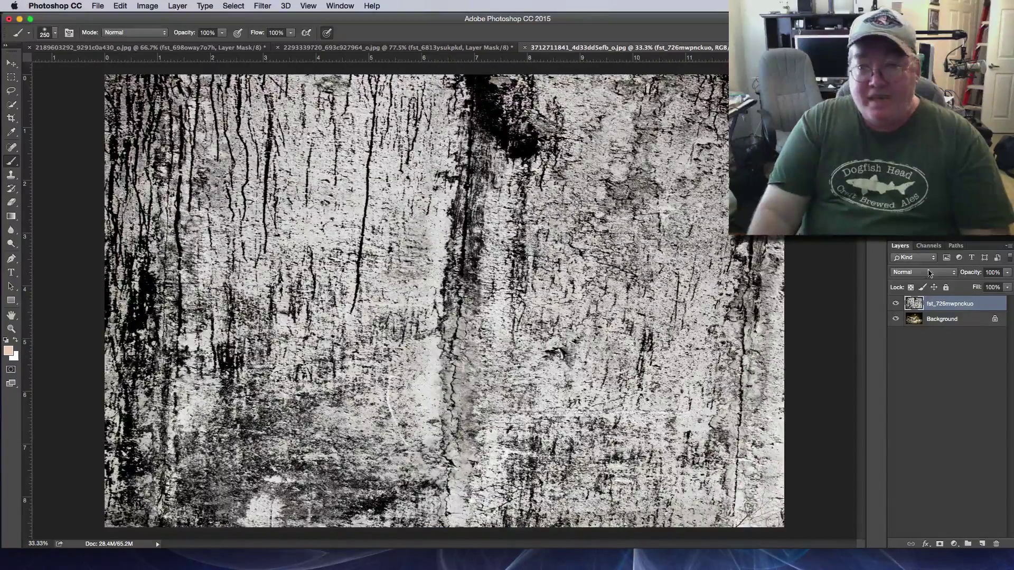
left_click(936, 274)
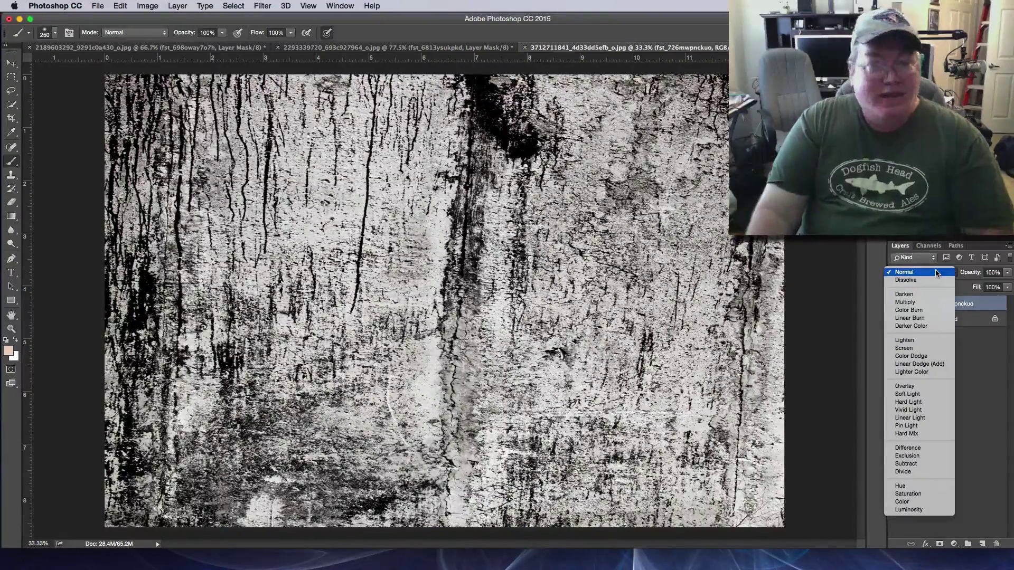
left_click(910, 394)
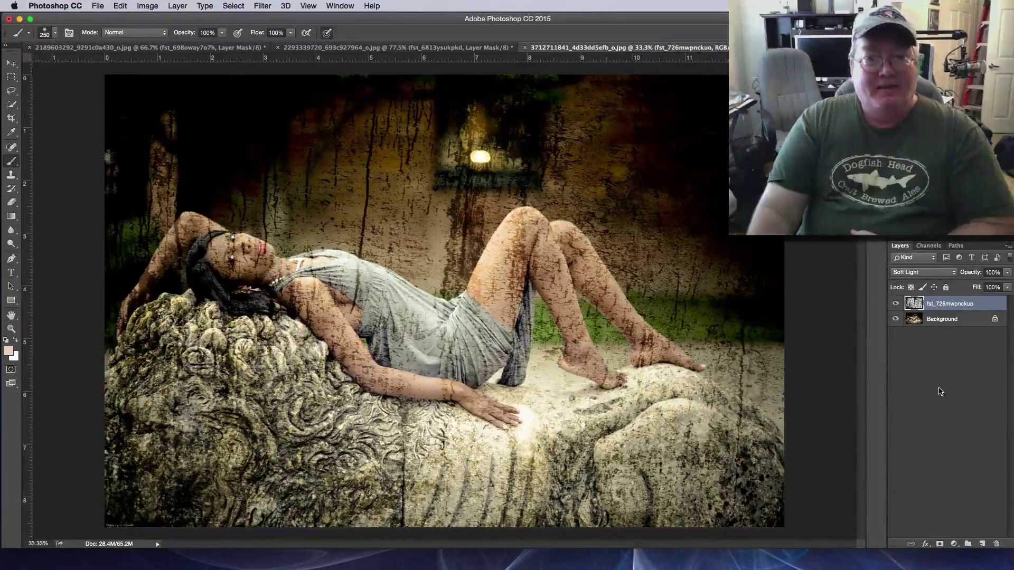
- Compare the reclining woman photo with and without the cracked texture, leaving the texture visible
left_click(894, 304)
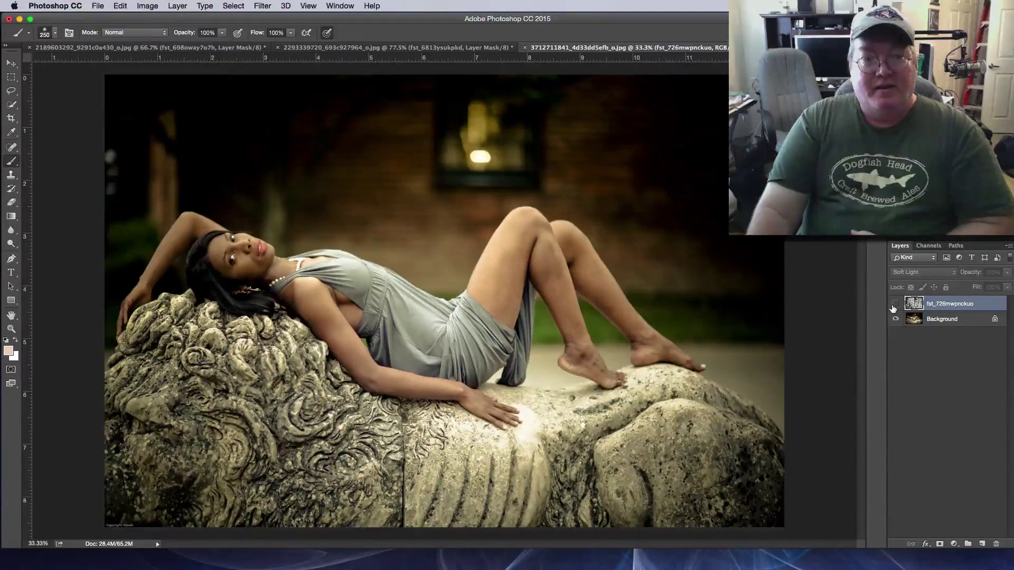
left_click(894, 305)
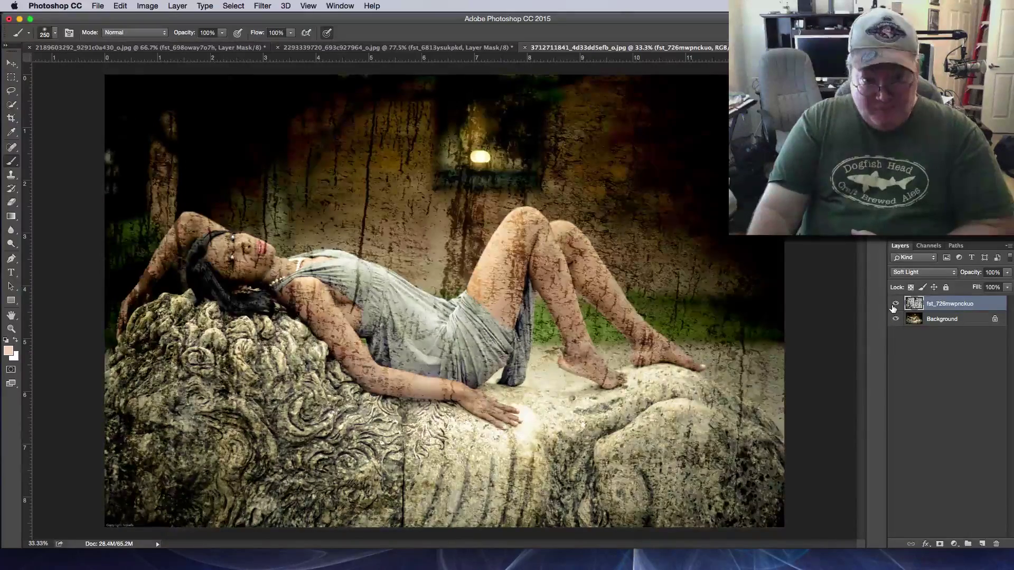
left_click(894, 304)
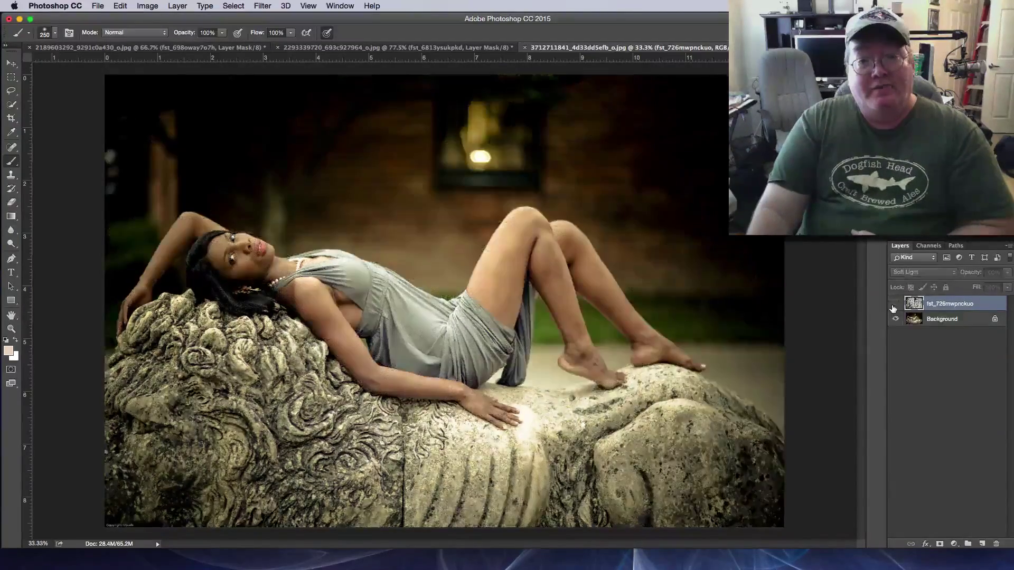
left_click(894, 304)
left_click(895, 304)
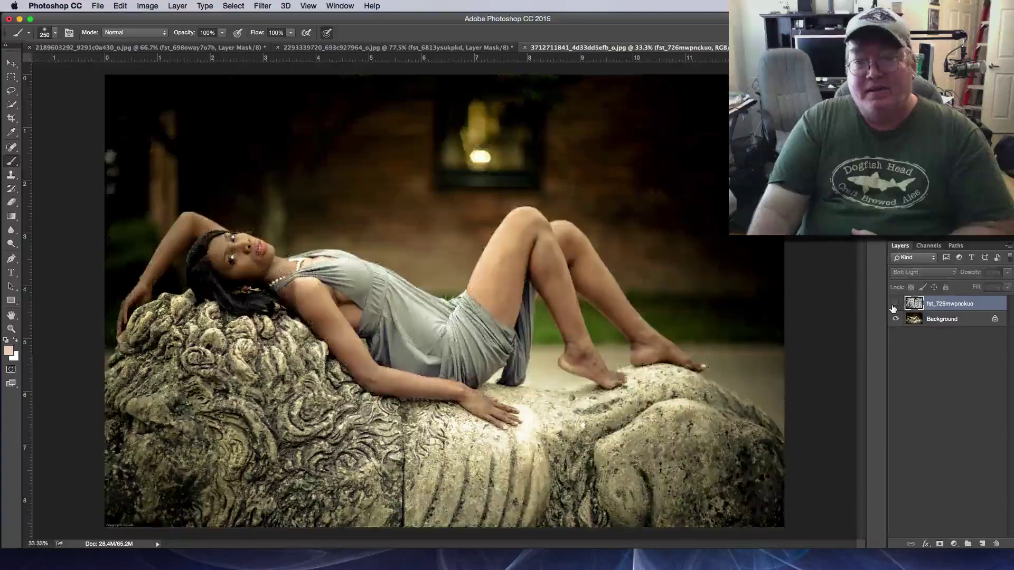
left_click(894, 304)
- Try the Overlay blend mode on the cracked texture layer, compare it with the plain photo, and return to Soft Light
left_click(954, 272)
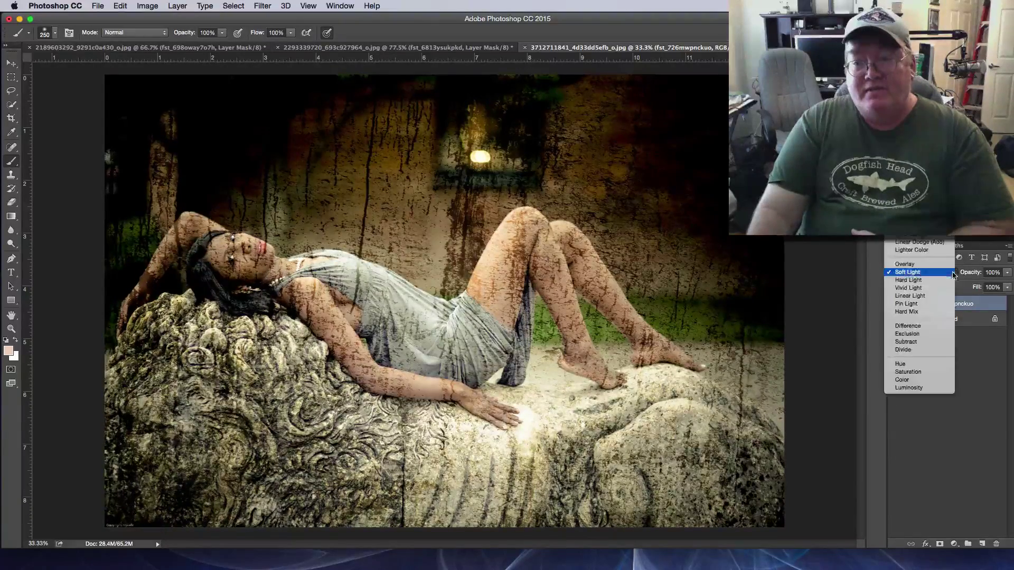
left_click(906, 269)
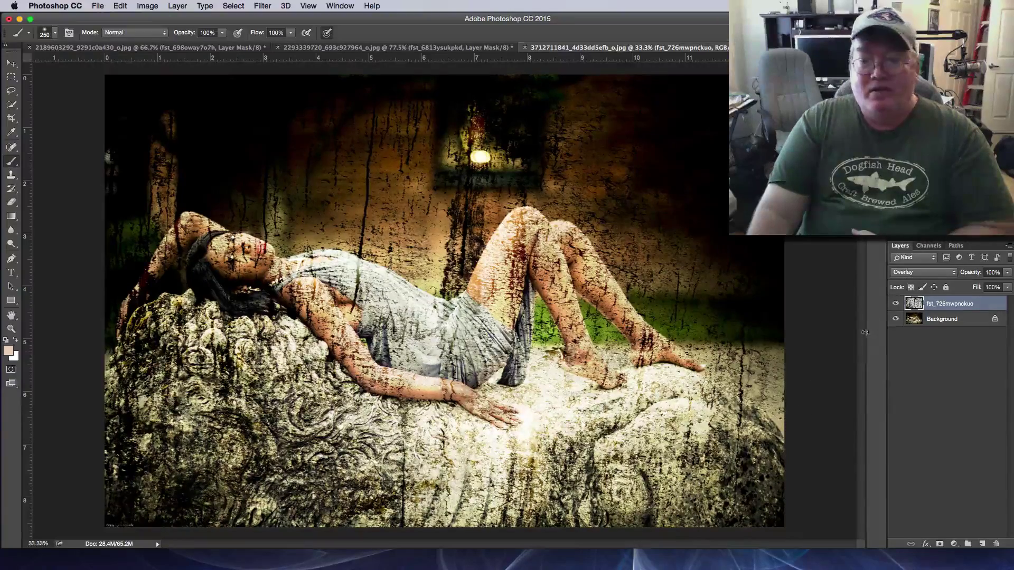
left_click(895, 305)
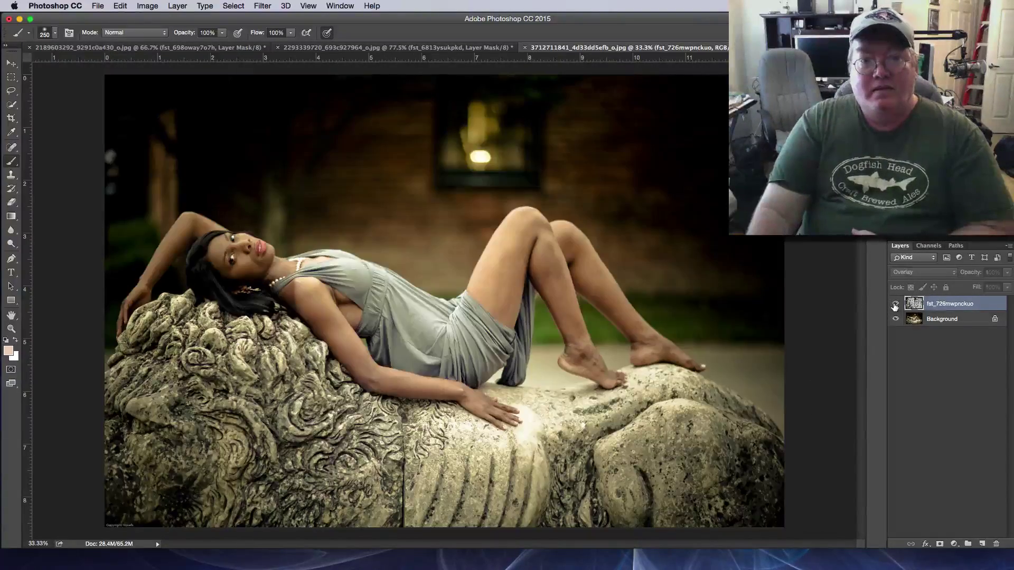
left_click(894, 305)
left_click(894, 305)
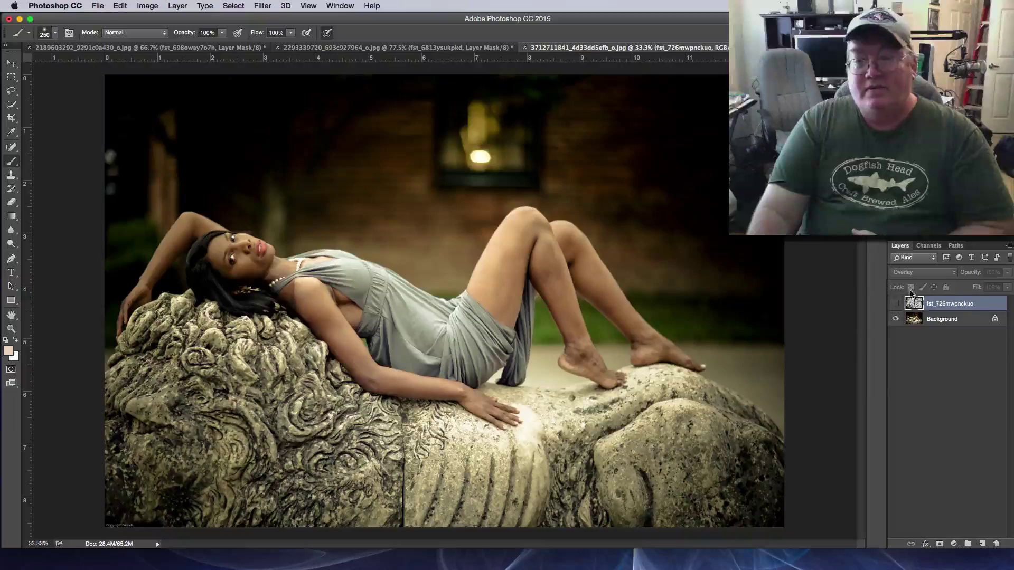
left_click(895, 304)
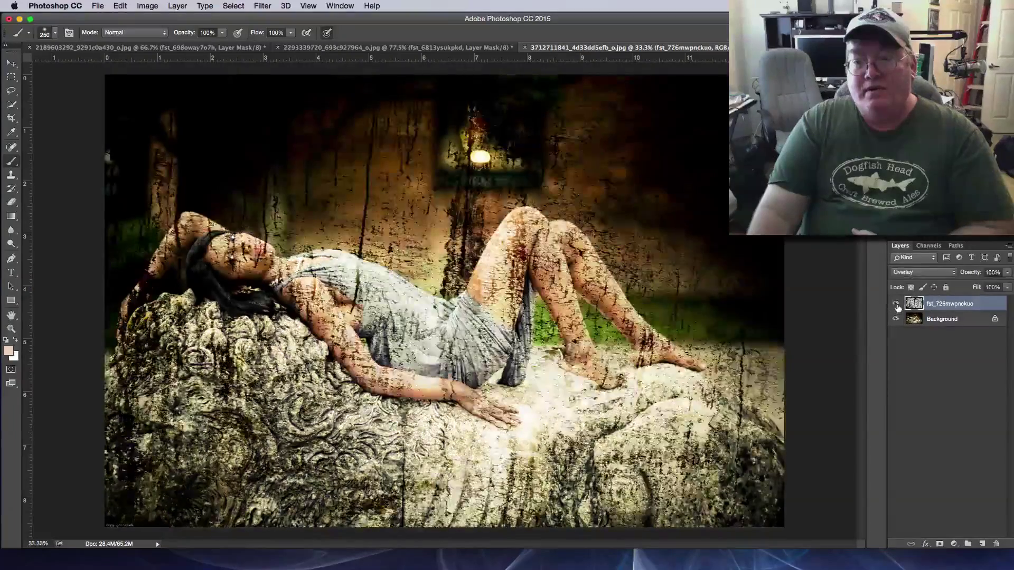
left_click(919, 273)
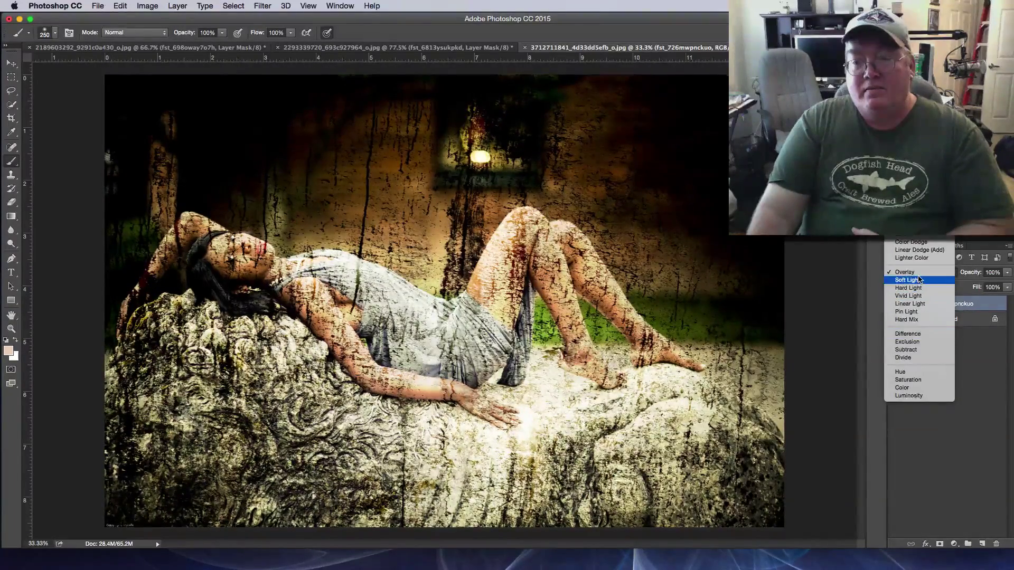
left_click(919, 280)
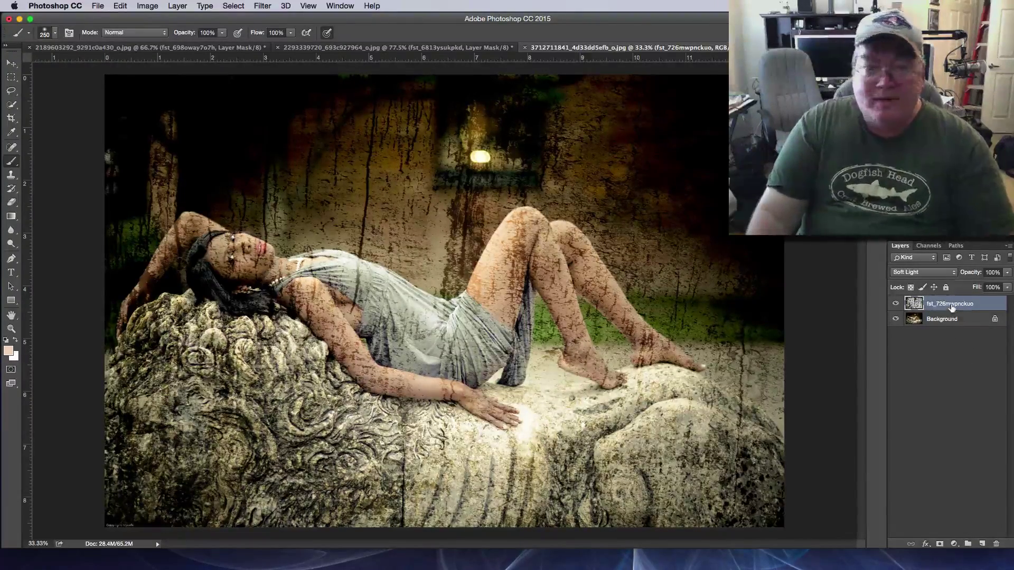
- Add a layer mask to the cracked texture layer, painting black over the reclining woman and white around her feet
left_click(939, 544)
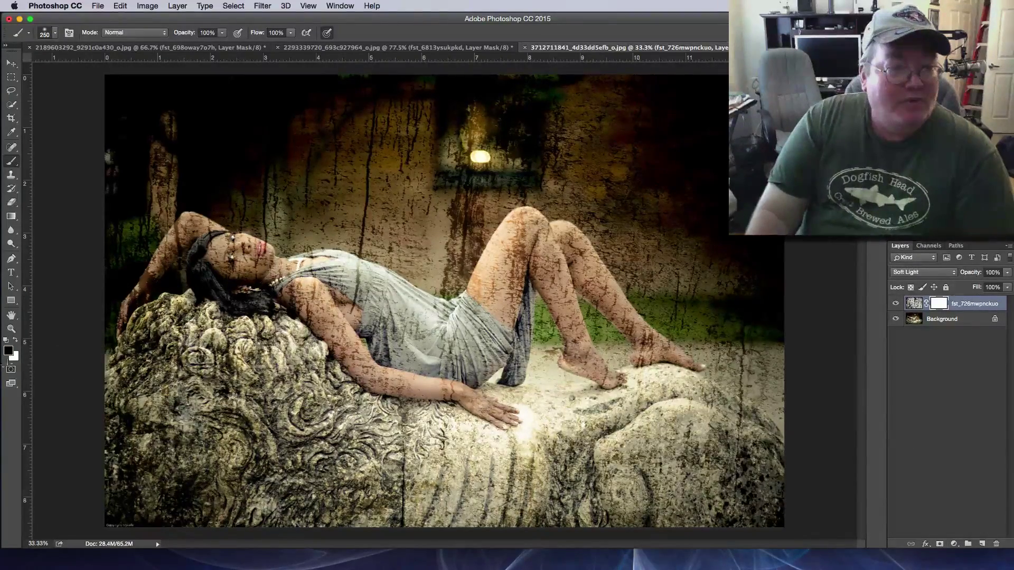
mouse_move(238, 251)
left_mouse_down()
mouse_move(232, 264)
mouse_move(190, 216)
mouse_move(127, 338)
mouse_move(264, 291)
mouse_move(338, 311)
mouse_move(317, 296)
mouse_move(332, 343)
mouse_move(378, 372)
mouse_move(453, 383)
mouse_move(515, 422)
mouse_move(380, 385)
mouse_move(374, 311)
left_mouse_up()
mouse_move(425, 340)
left_mouse_down()
mouse_move(454, 364)
mouse_move(343, 264)
mouse_move(495, 349)
mouse_move(422, 345)
mouse_move(496, 359)
mouse_move(511, 263)
mouse_move(515, 369)
mouse_move(498, 369)
mouse_move(494, 285)
mouse_move(465, 299)
mouse_move(523, 226)
mouse_move(575, 325)
mouse_move(568, 364)
mouse_move(616, 371)
mouse_move(598, 348)
left_mouse_up()
mouse_move(566, 247)
left_mouse_down()
mouse_move(559, 236)
mouse_move(560, 271)
mouse_move(615, 312)
mouse_move(588, 240)
mouse_move(641, 341)
mouse_move(699, 369)
mouse_move(648, 360)
left_mouse_up()
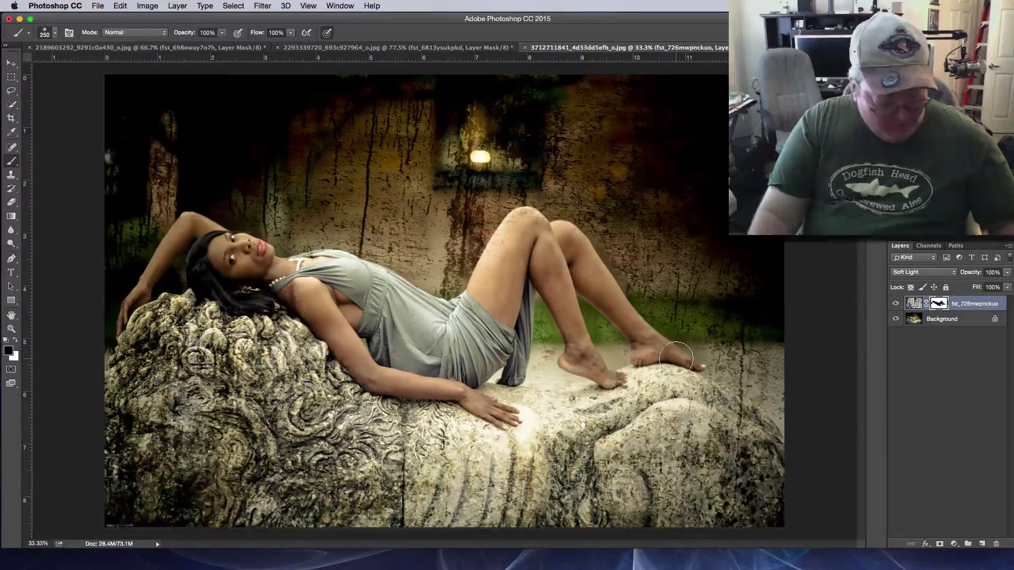
key("x")
mouse_move(708, 341)
left_mouse_down()
mouse_move(655, 318)
mouse_move(684, 317)
mouse_move(697, 332)
mouse_move(730, 388)
mouse_move(689, 392)
left_mouse_up()
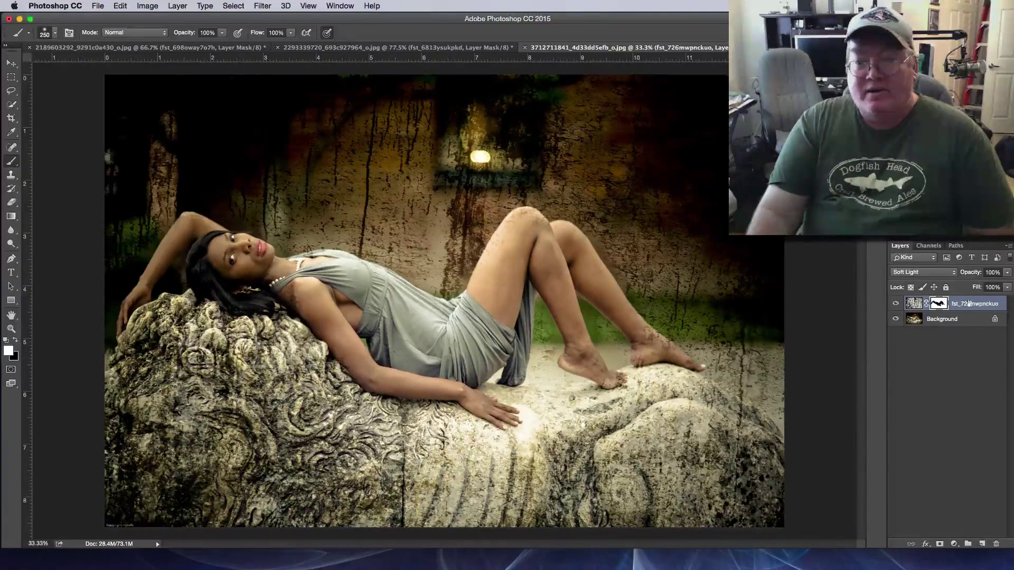
- Compare the reclining woman photo with the masked cracked texture off and on, leaving it visible
left_click(895, 304)
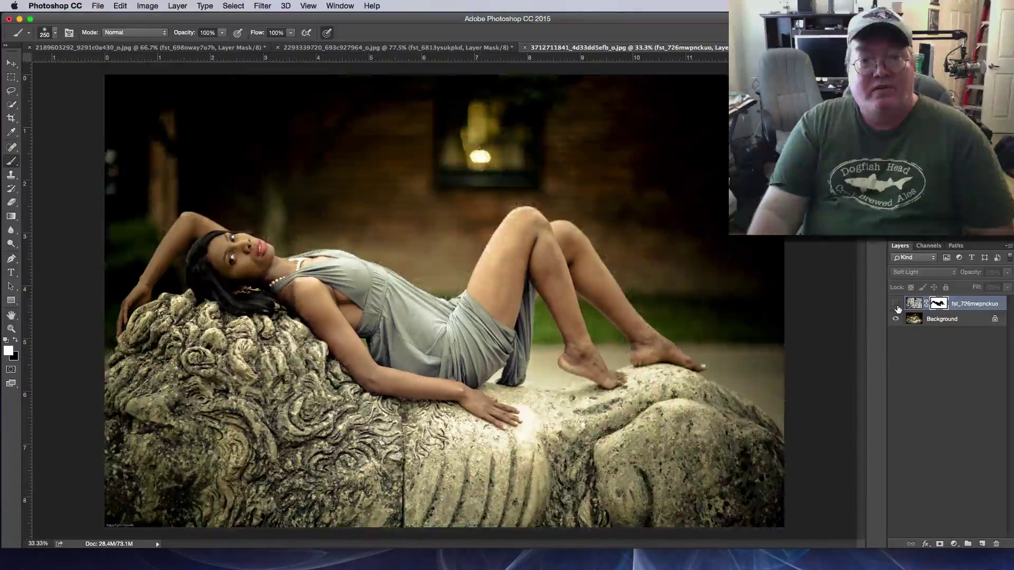
left_click(895, 304)
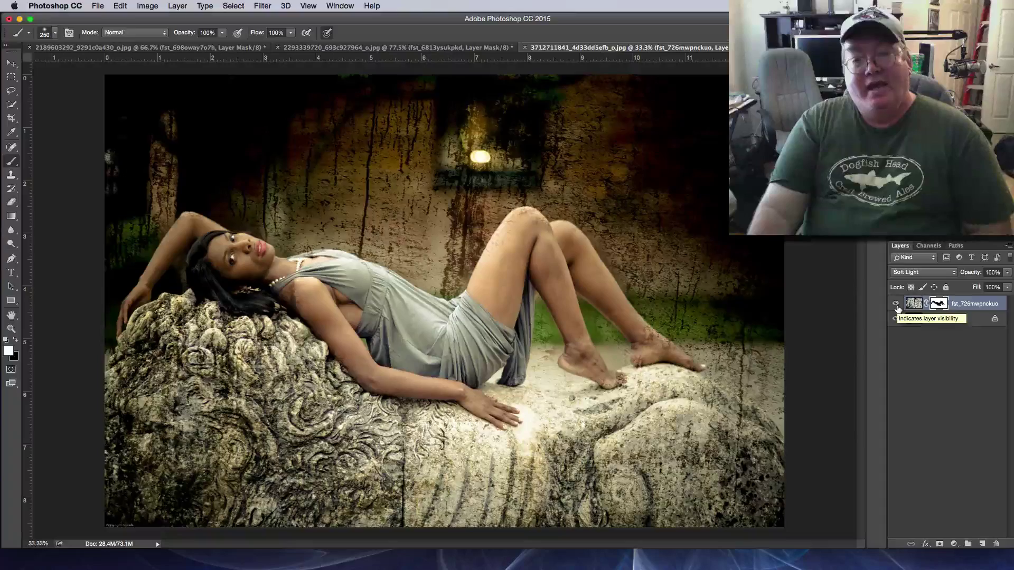
left_click(896, 307)
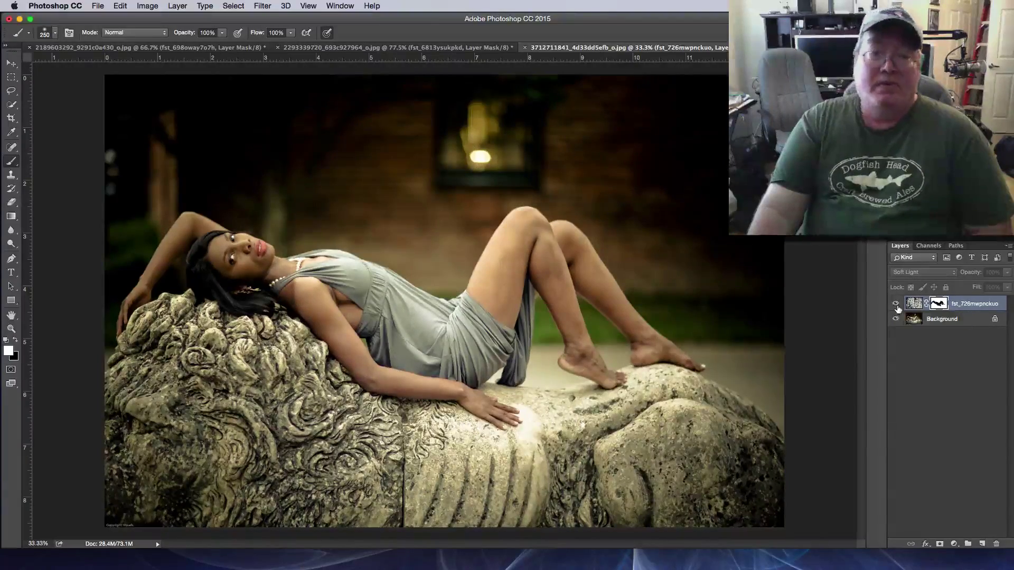
left_click(896, 306)
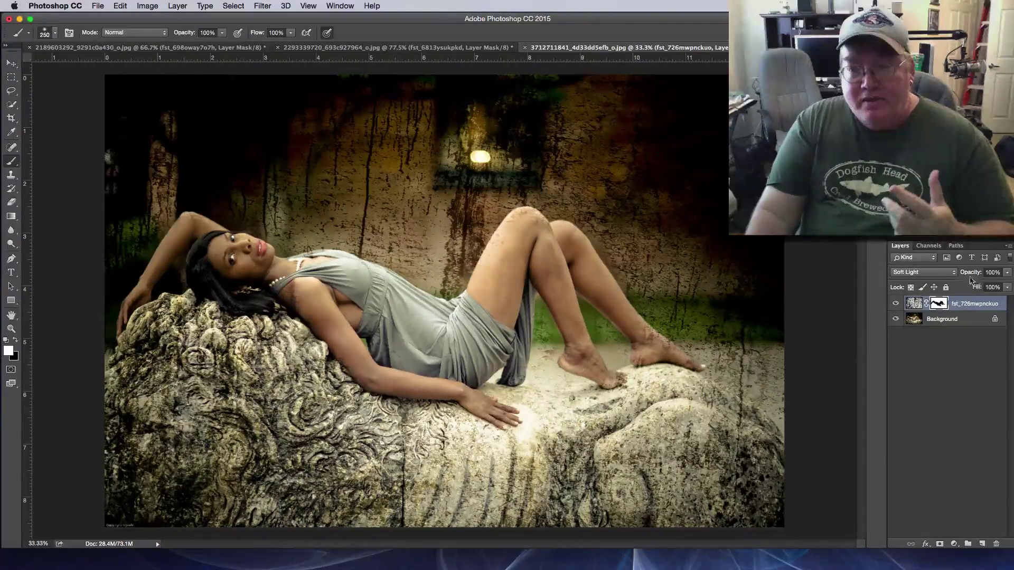
- Reduce the cracked texture layer's opacity to 71% and check the photo with the texture off and on
left_click_drag(976, 275, 963, 274)
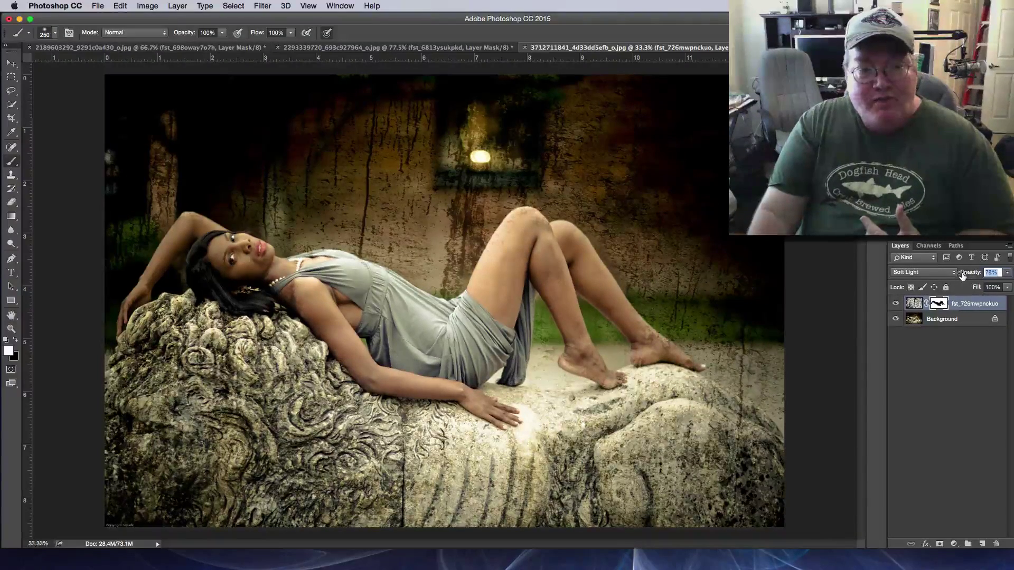
left_click_drag(962, 275, 958, 275)
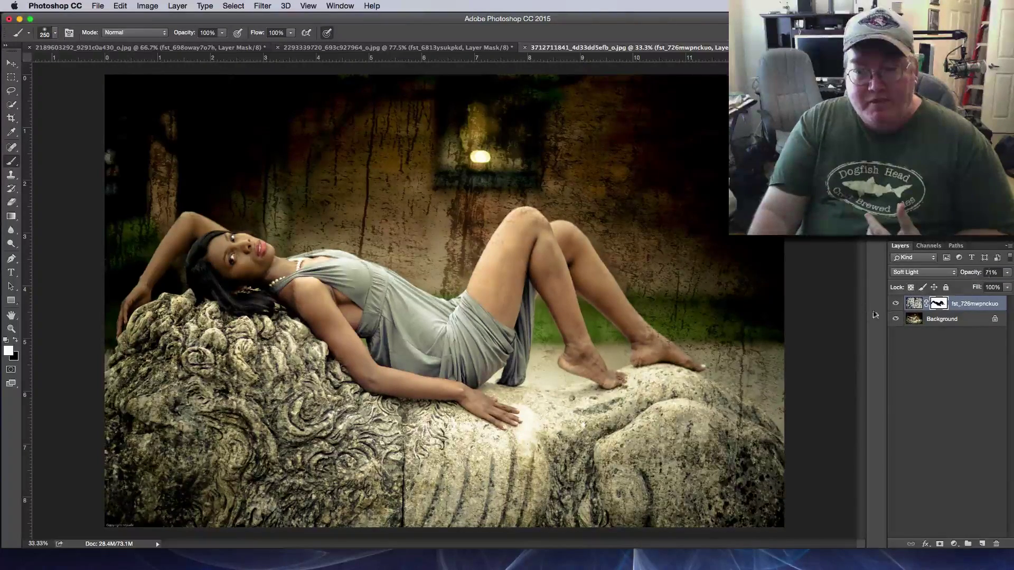
left_click(894, 304)
left_click(893, 304)
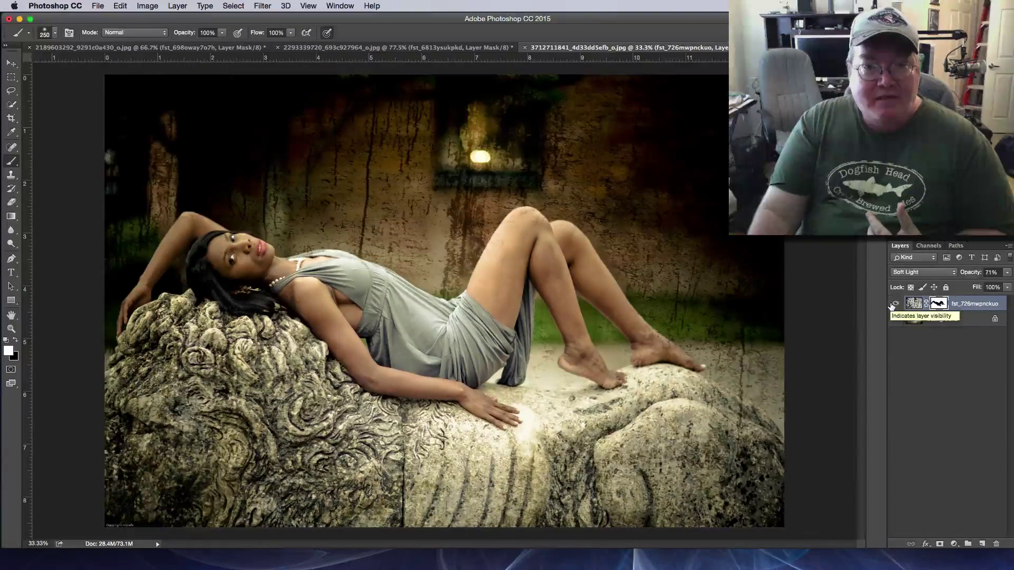
left_click(893, 304)
left_click(893, 305)
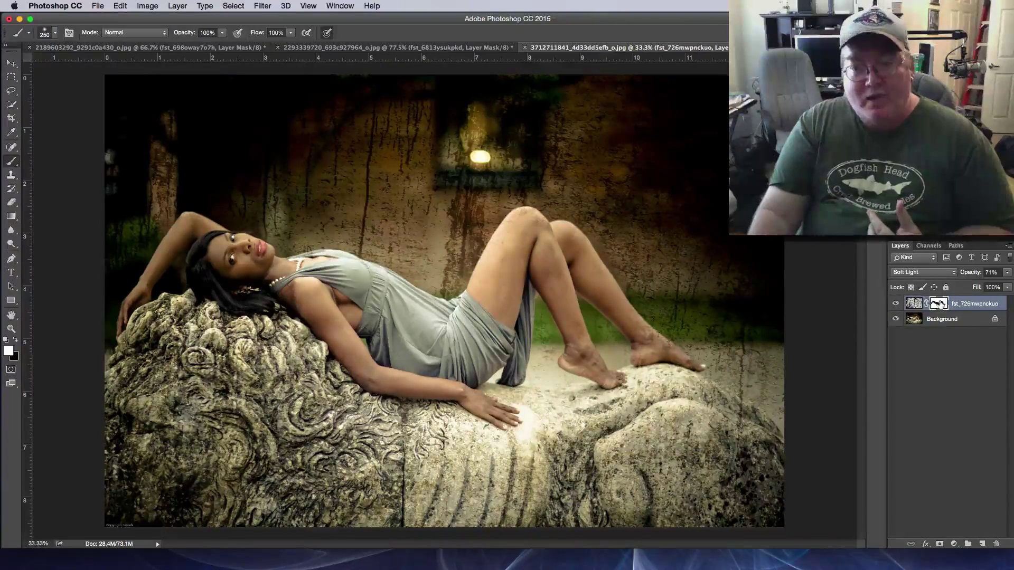
- Soften the texture over the stone and background wall by painting the mask in black at 17% flow with a 700 px brush
left_click(18, 342)
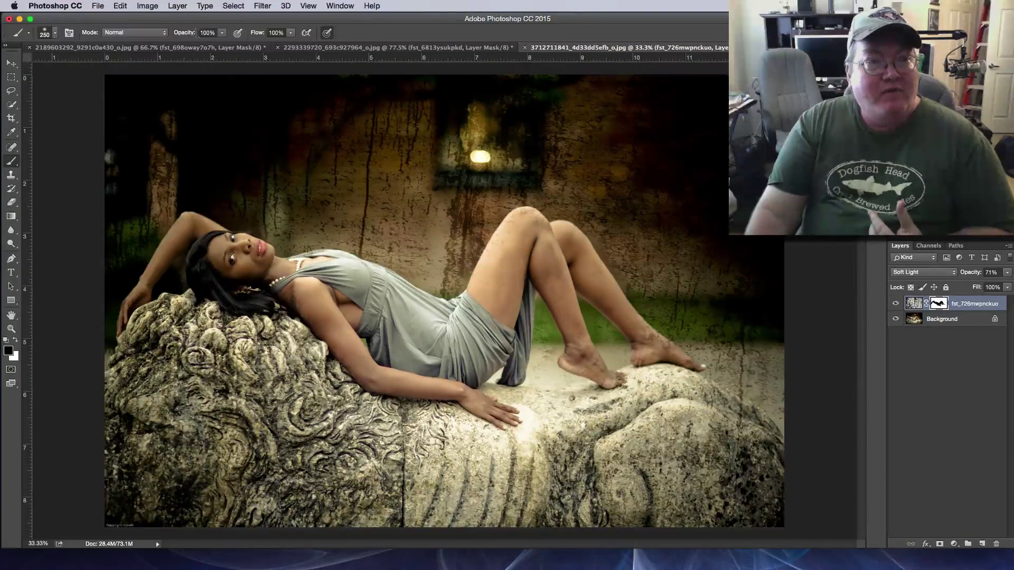
left_click(256, 33)
left_click_drag(256, 36, 247, 38)
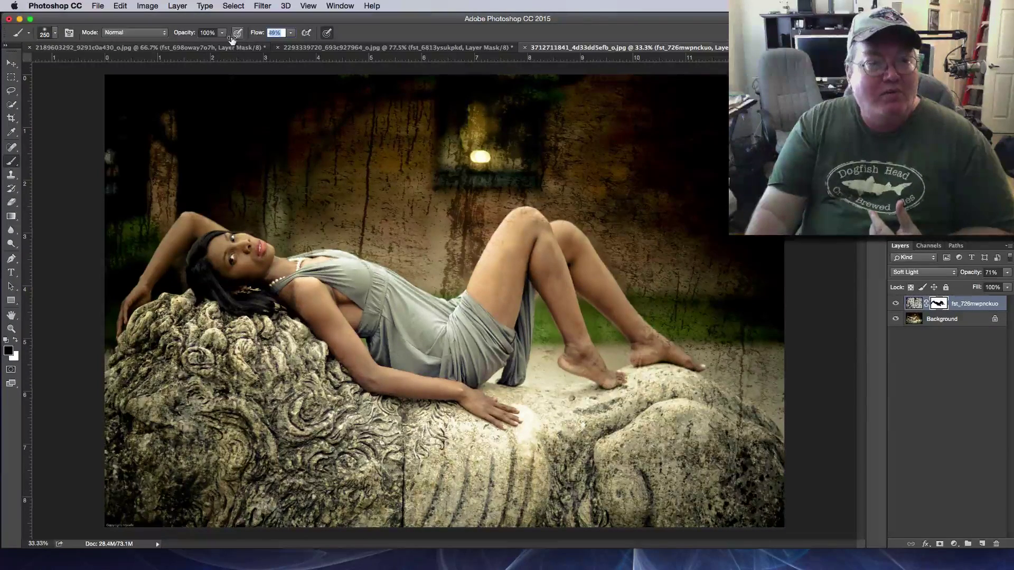
mouse_move(231, 40)
left_mouse_down()
mouse_move(264, 43)
mouse_move(242, 38)
left_mouse_up()
key("bracketright")
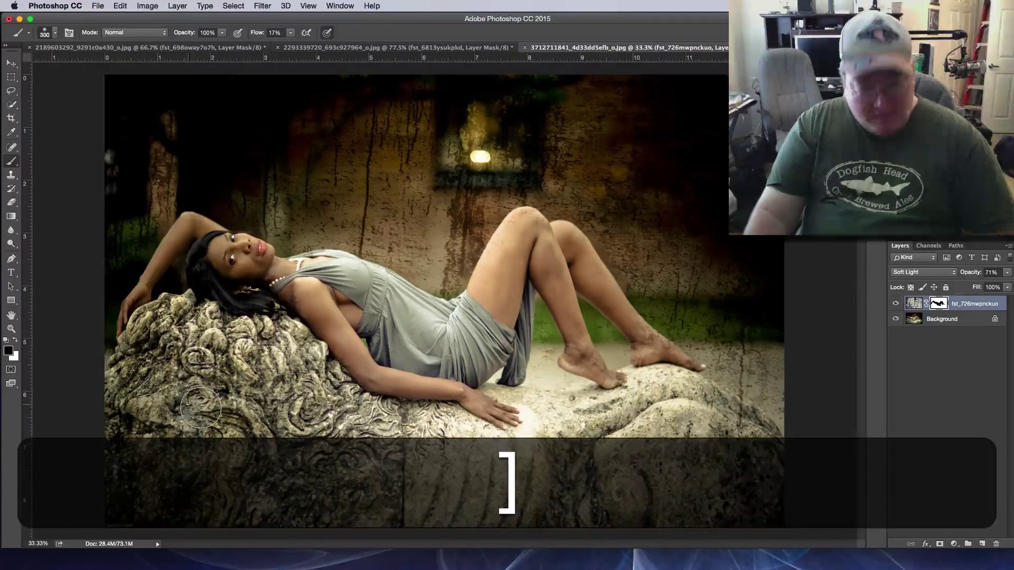
key("bracketright")
key("bracketright")
key("bracketright")
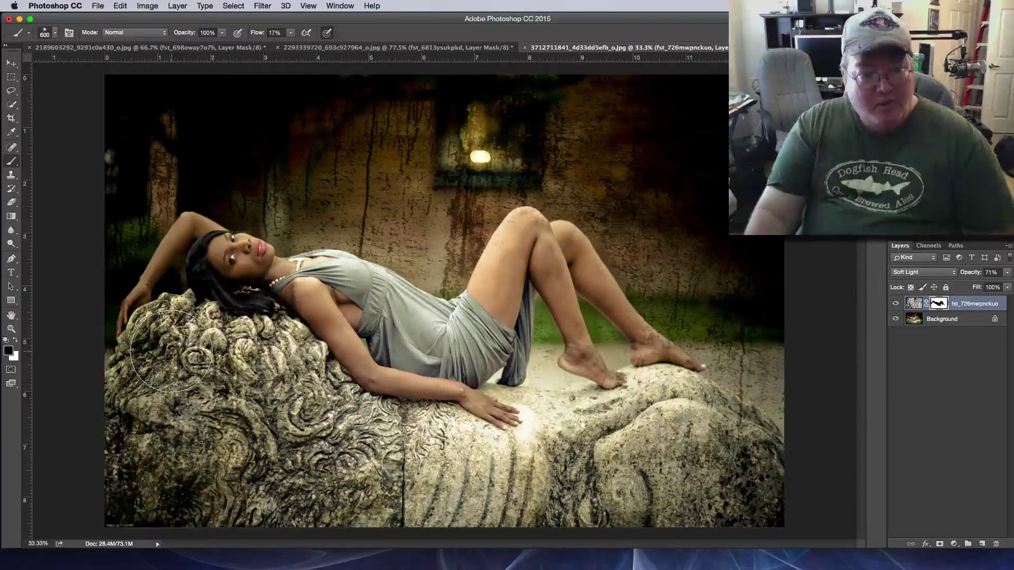
key("bracketright")
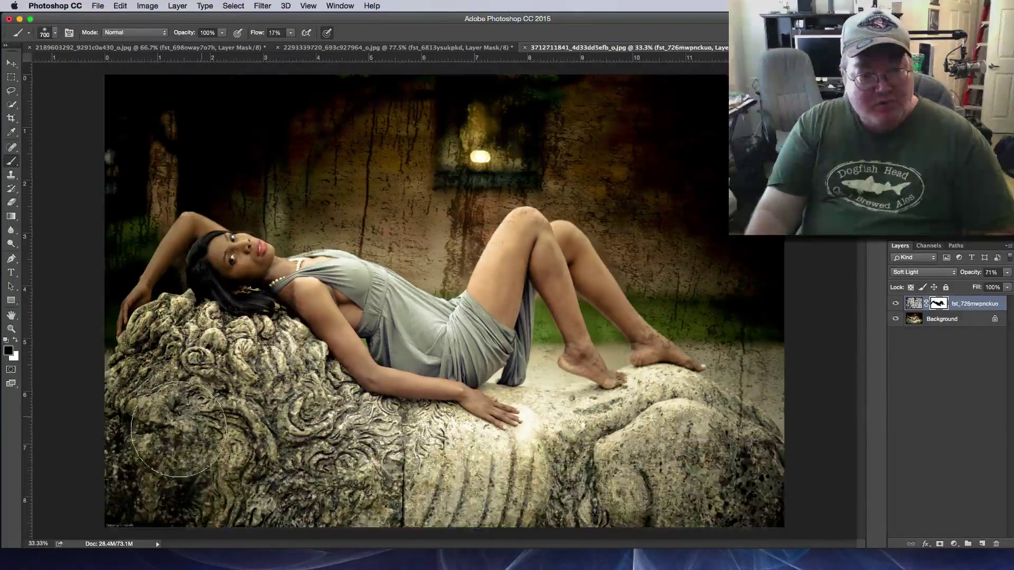
mouse_move(561, 518)
left_mouse_down()
mouse_move(195, 507)
mouse_move(139, 399)
mouse_move(139, 428)
left_mouse_up()
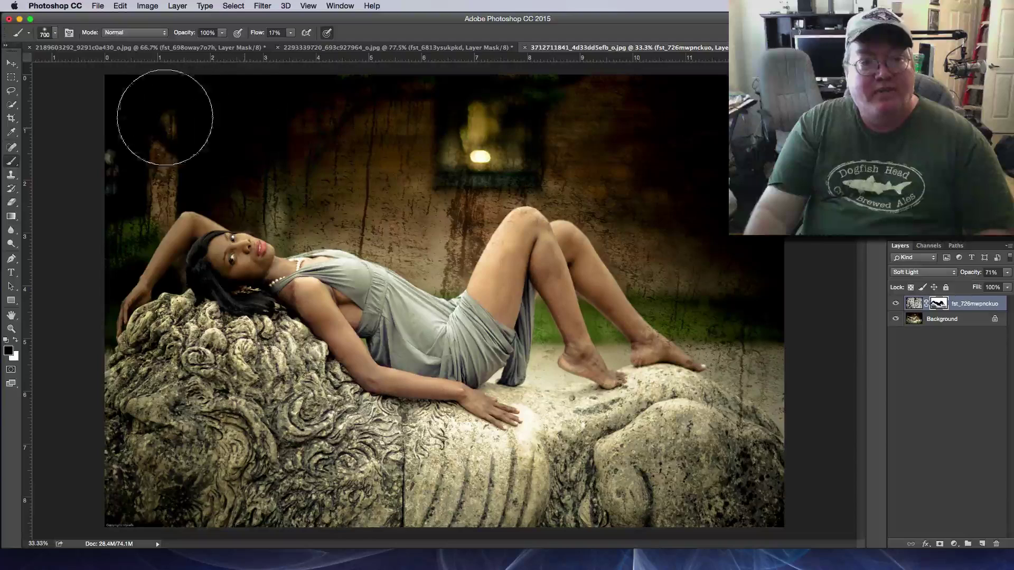
left_click(895, 304)
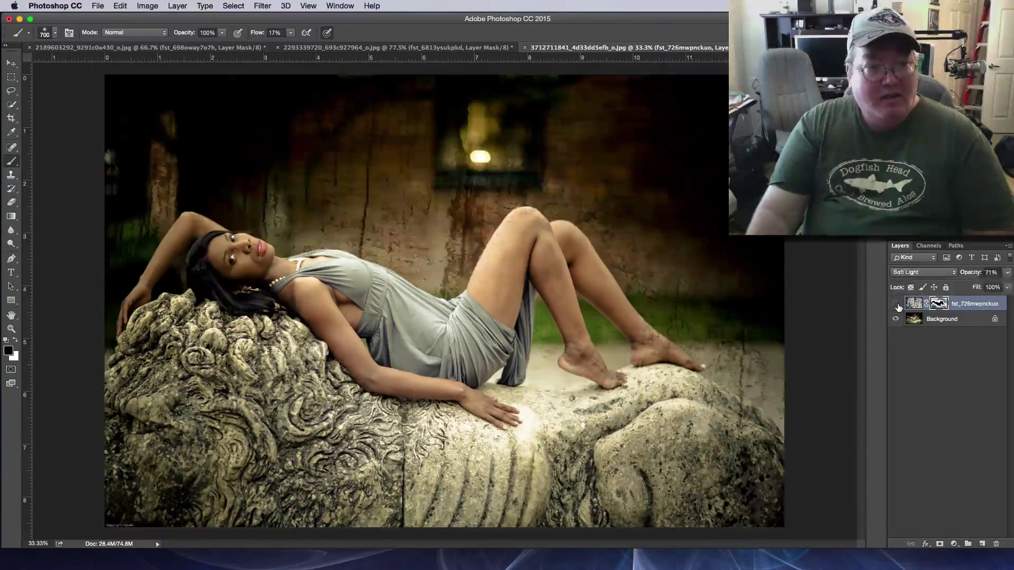
left_click(896, 304)
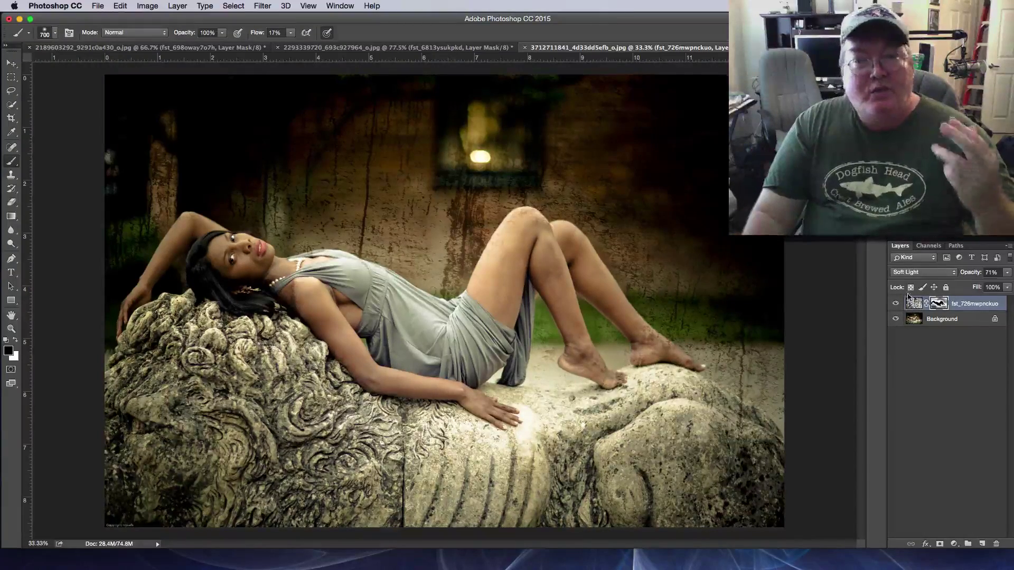
left_click(190, 49)
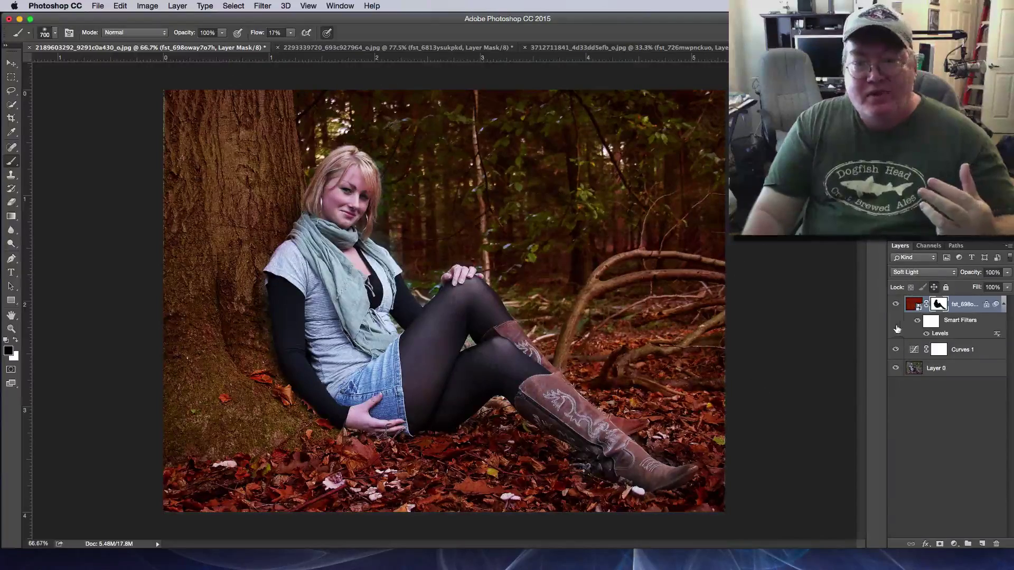
left_click(896, 304)
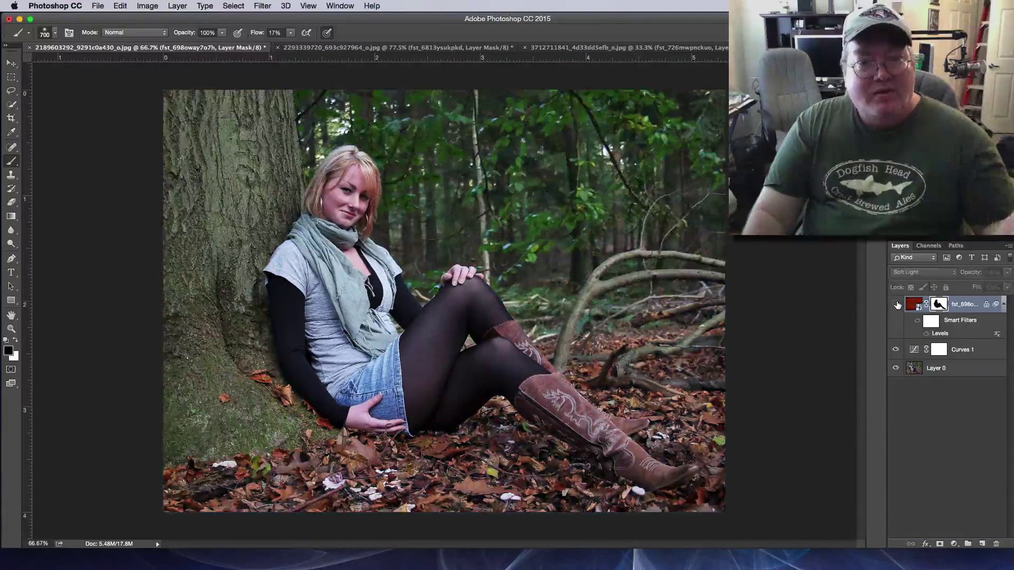
left_click(896, 305)
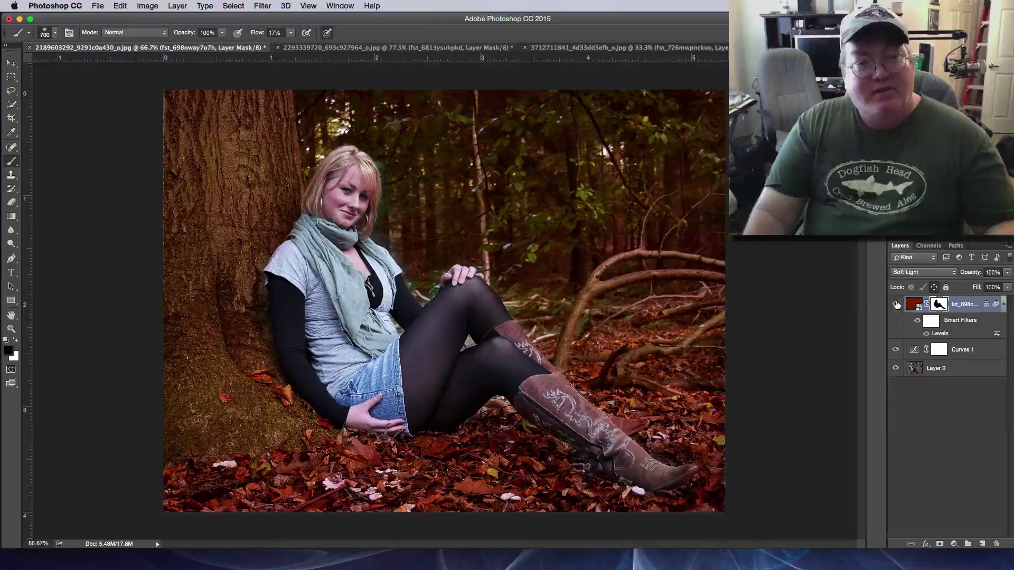
left_click(375, 48)
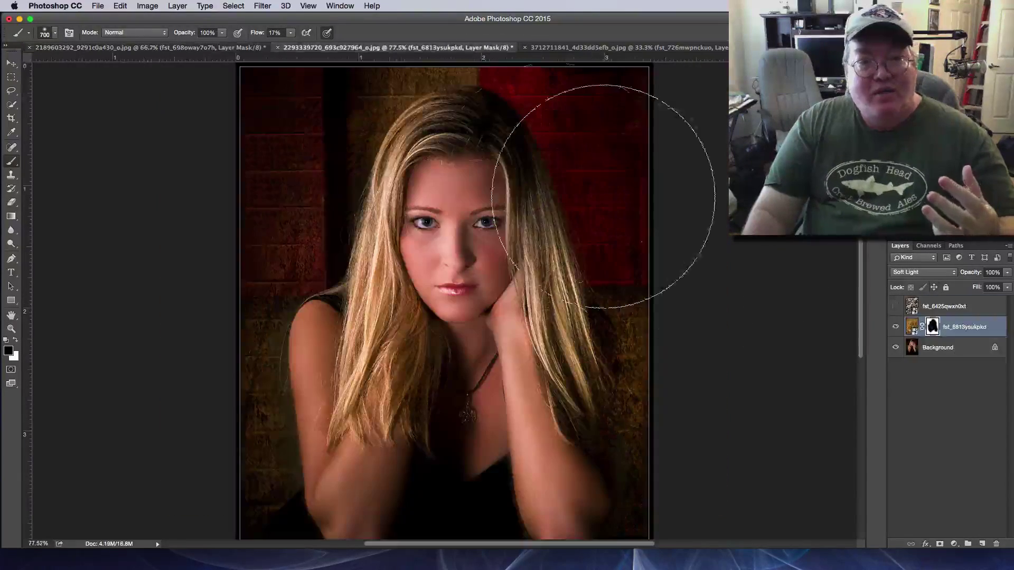
left_click(896, 327)
left_click(896, 328)
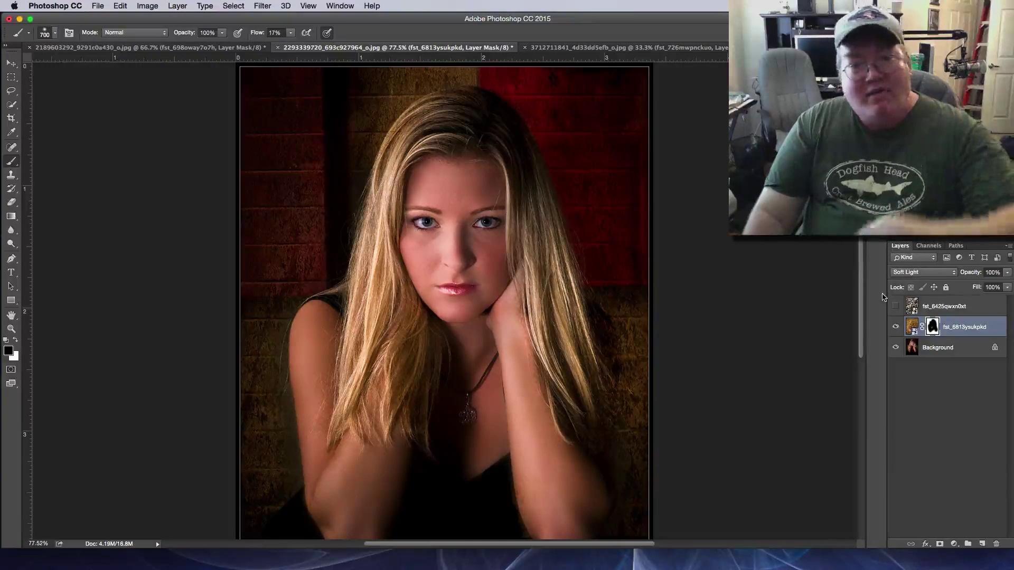
left_click(645, 48)
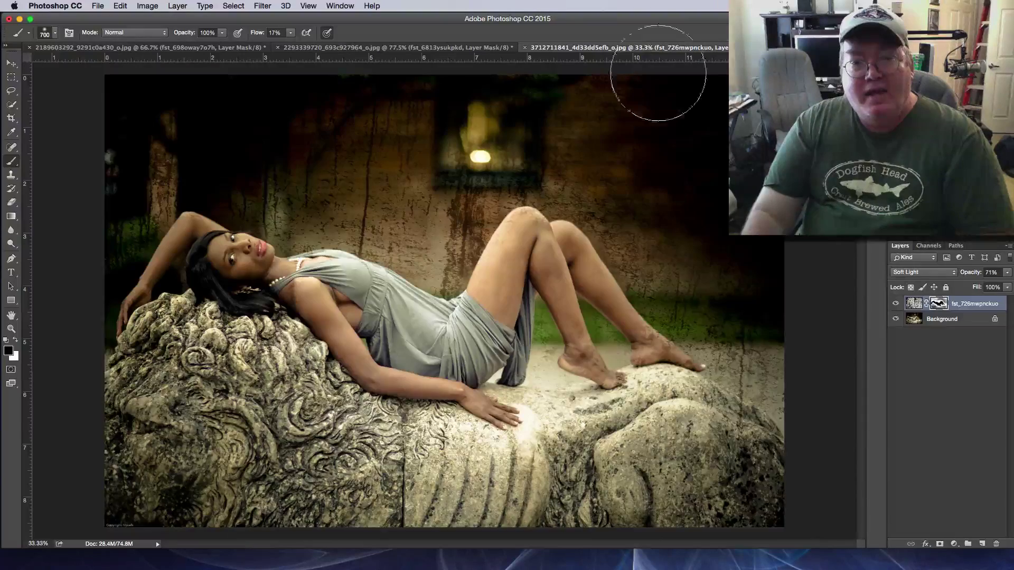
left_click(894, 304)
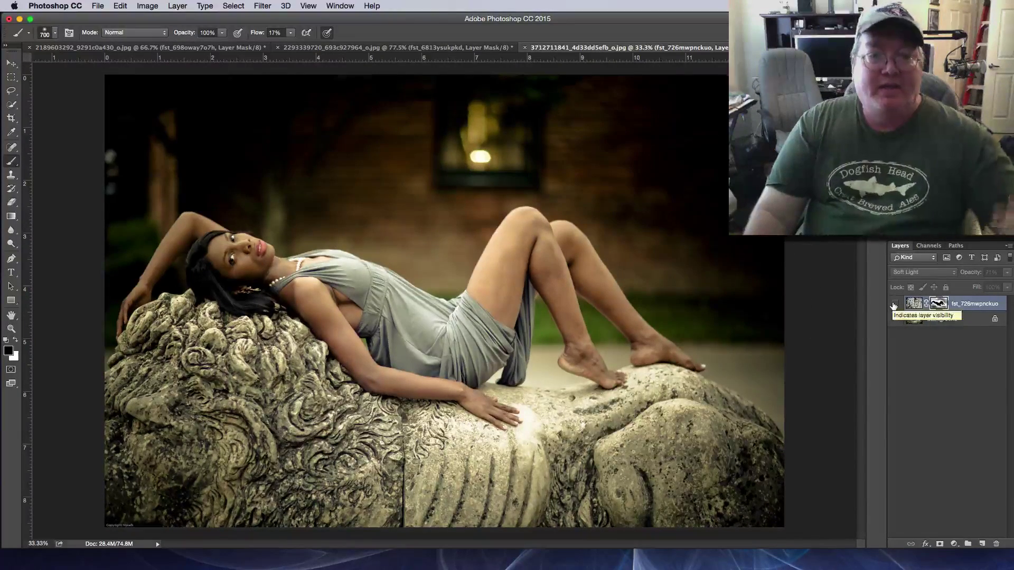
left_click(894, 304)
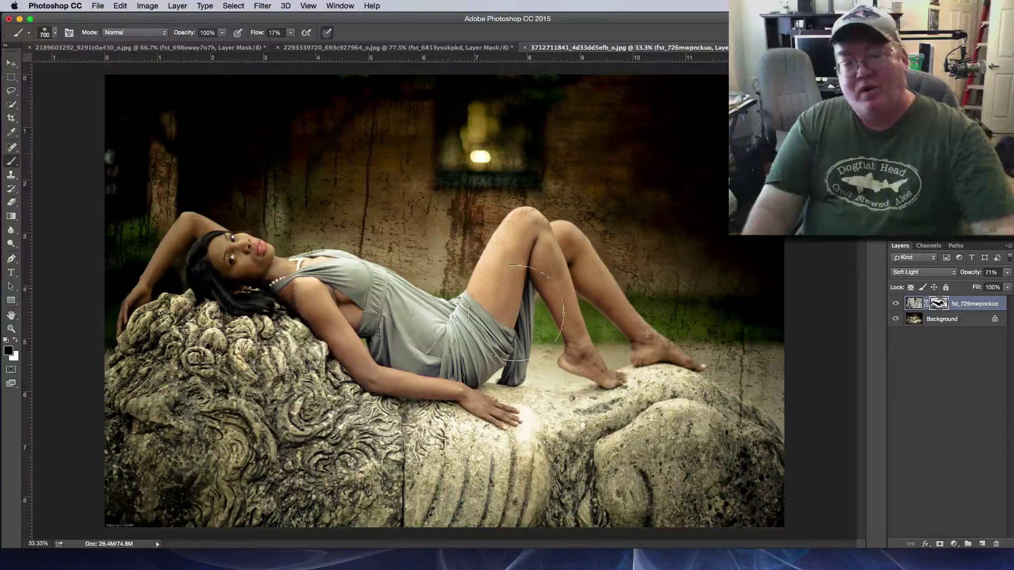